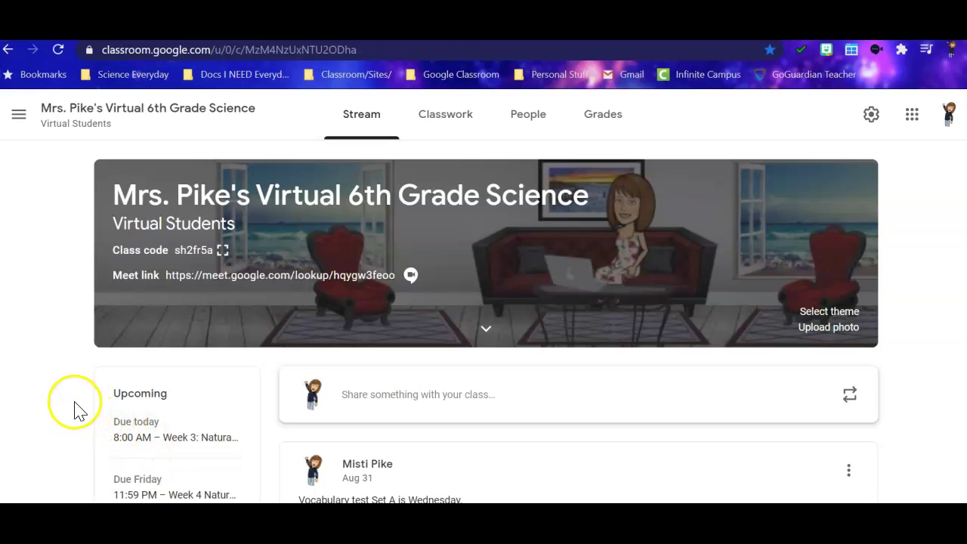
Browse the Stream posts, then go to the Classwork page listing the Bellringers topic.
scroll(74, 408, down, 1)
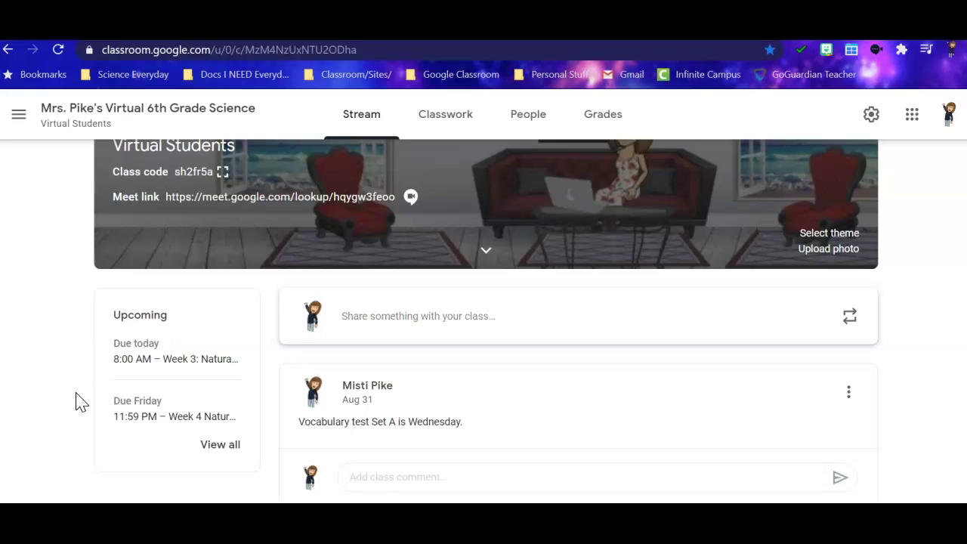
scroll(404, 240, up, 1)
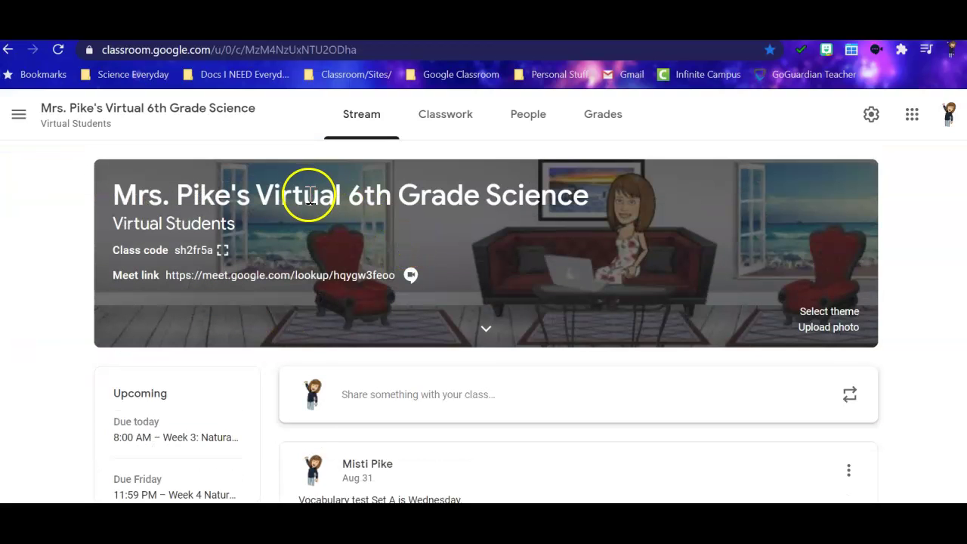
scroll(501, 237, down, 3)
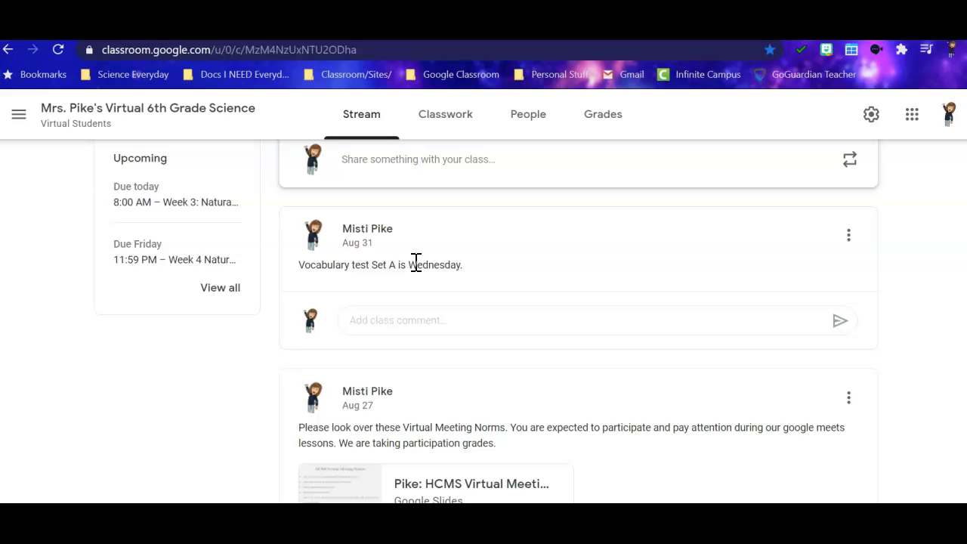
scroll(415, 262, up, 1)
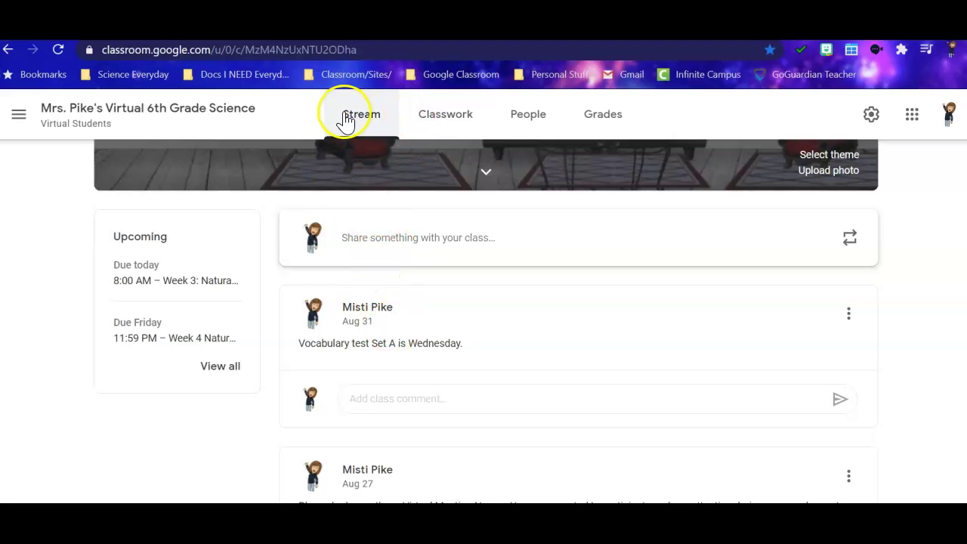
click(445, 117)
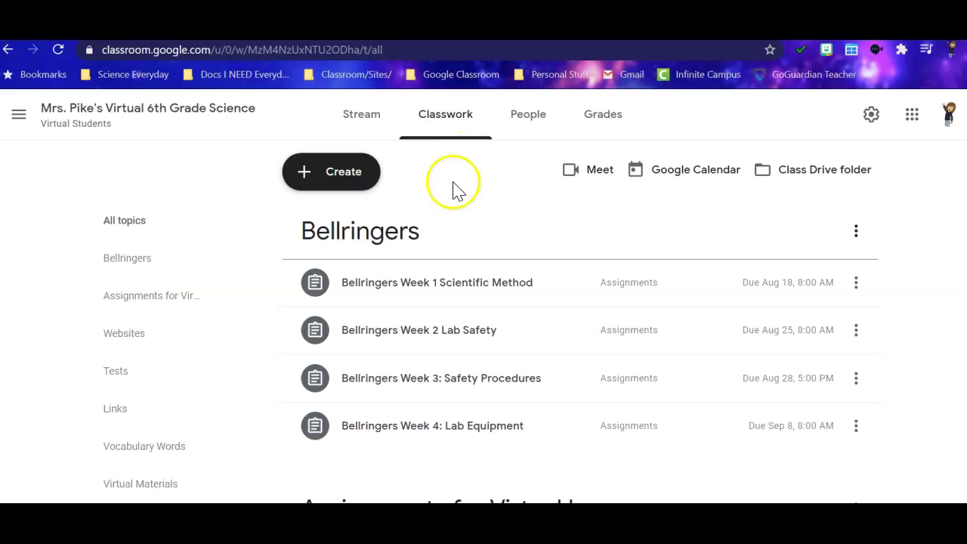
Peek at the Week 3 Safety Procedures bellringer, then expand Bellringers Week 4: Lab Equipment.
scroll(365, 234, down, 2)
scroll(365, 234, up, 2)
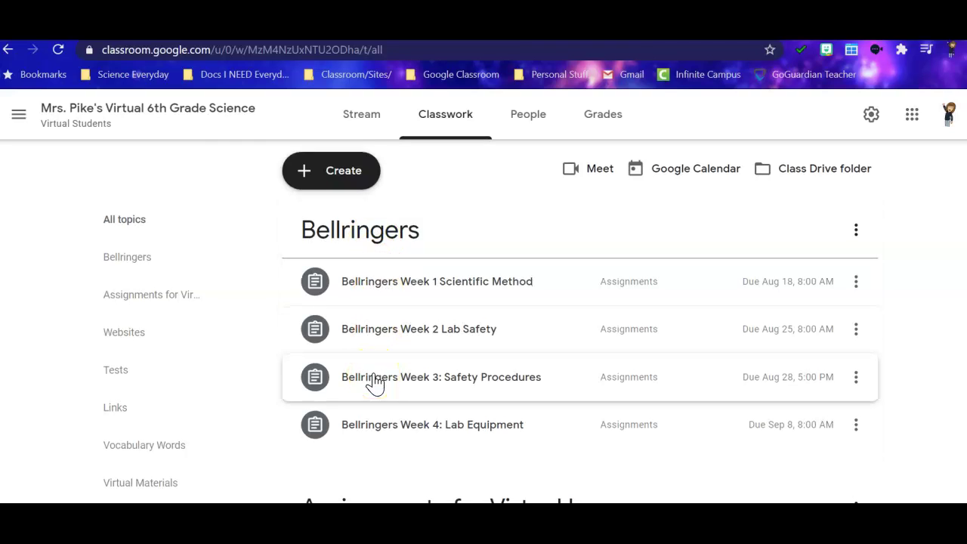
scroll(371, 385, down, 1)
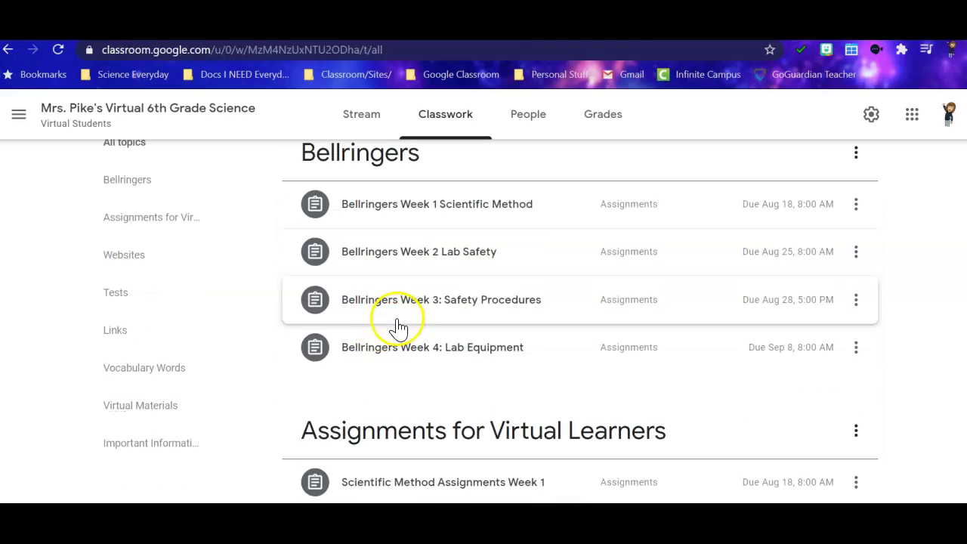
click(390, 307)
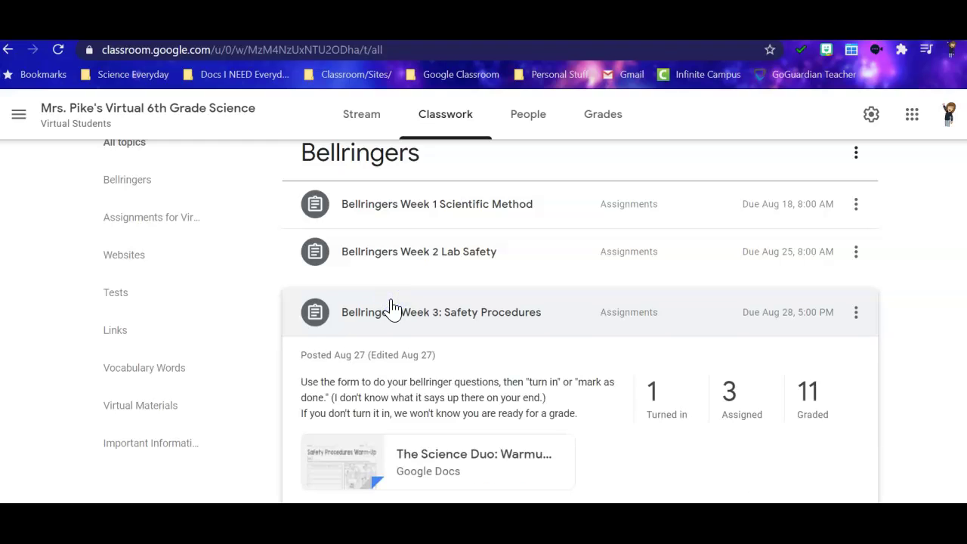
click(449, 293)
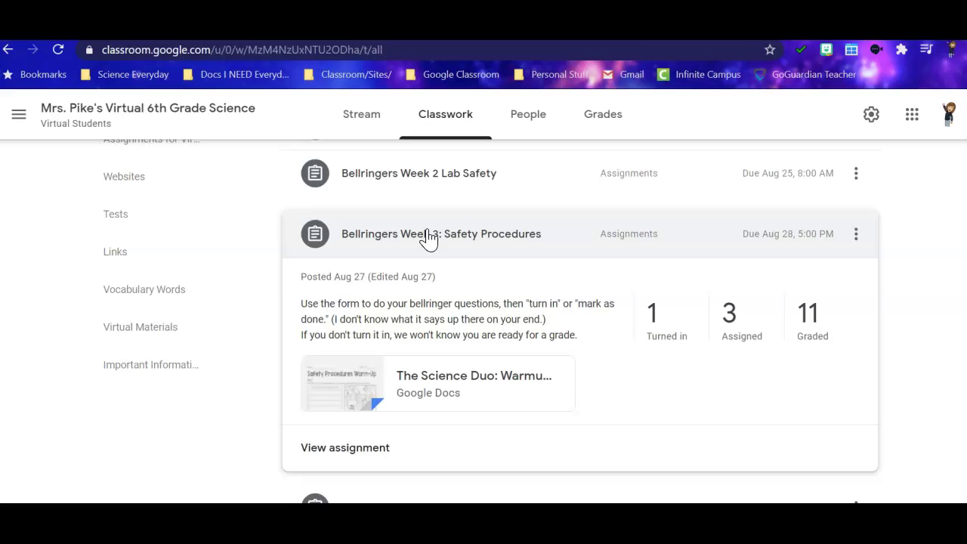
click(429, 238)
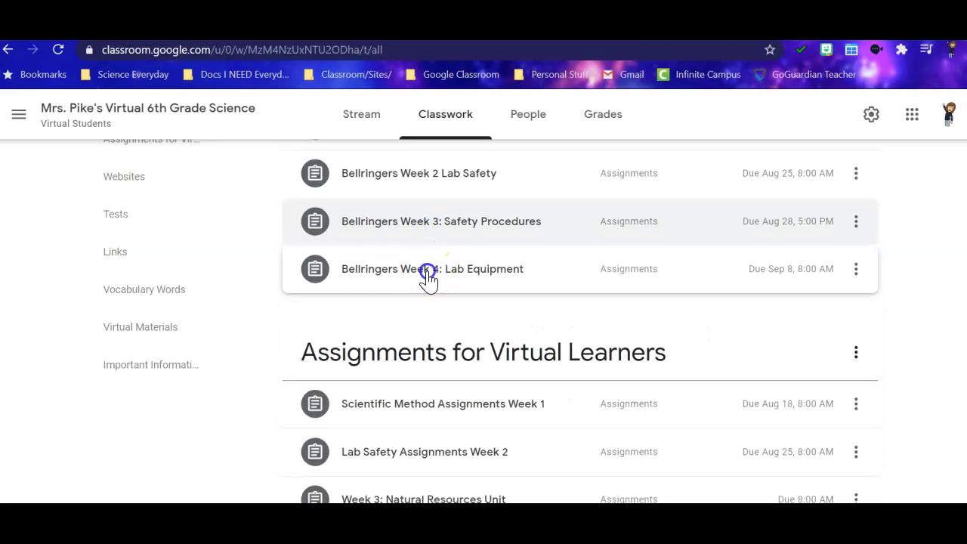
click(427, 275)
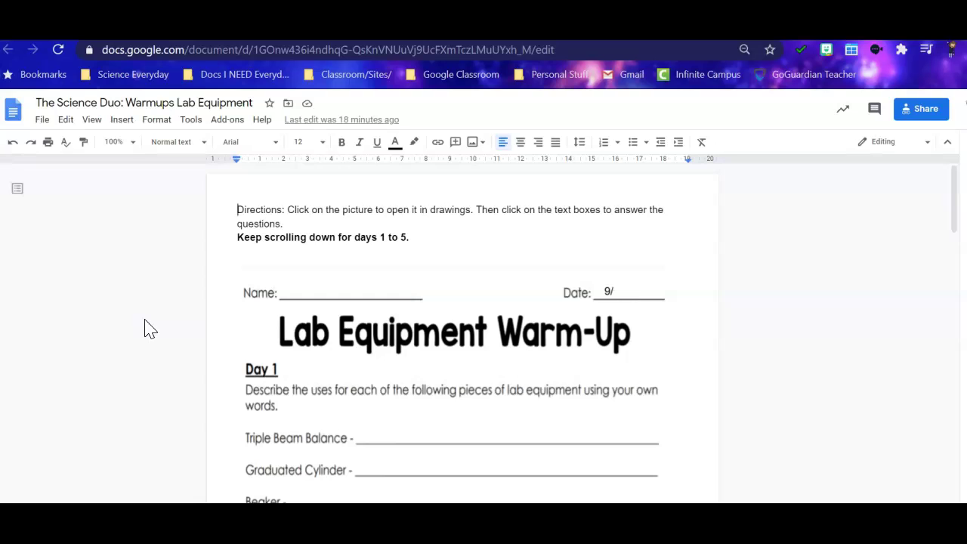
Scroll through the Lab Equipment Warm-Up worksheet to review the Day 1 equipment prompt.
scroll(149, 329, down, 3)
scroll(149, 329, up, 2)
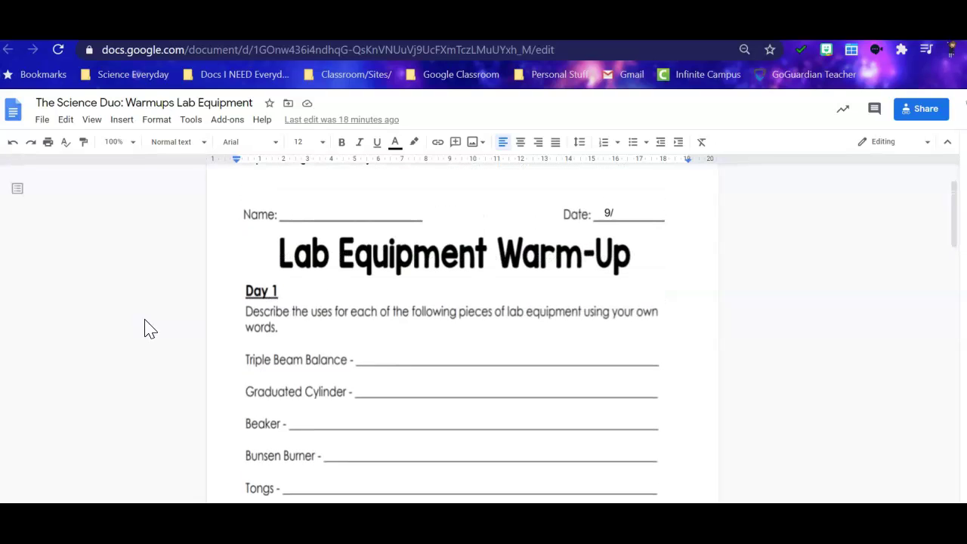
scroll(498, 335, down, 1)
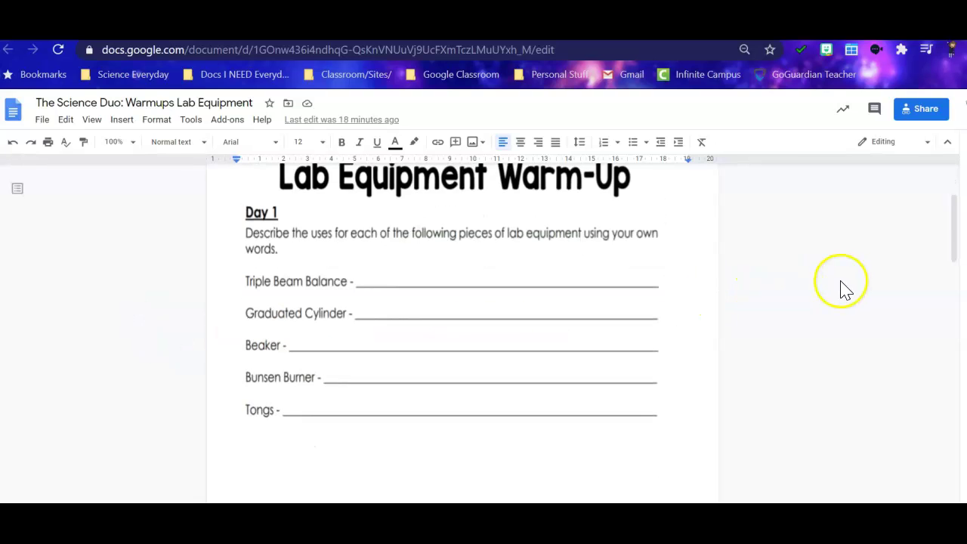
scroll(839, 288, up, 1)
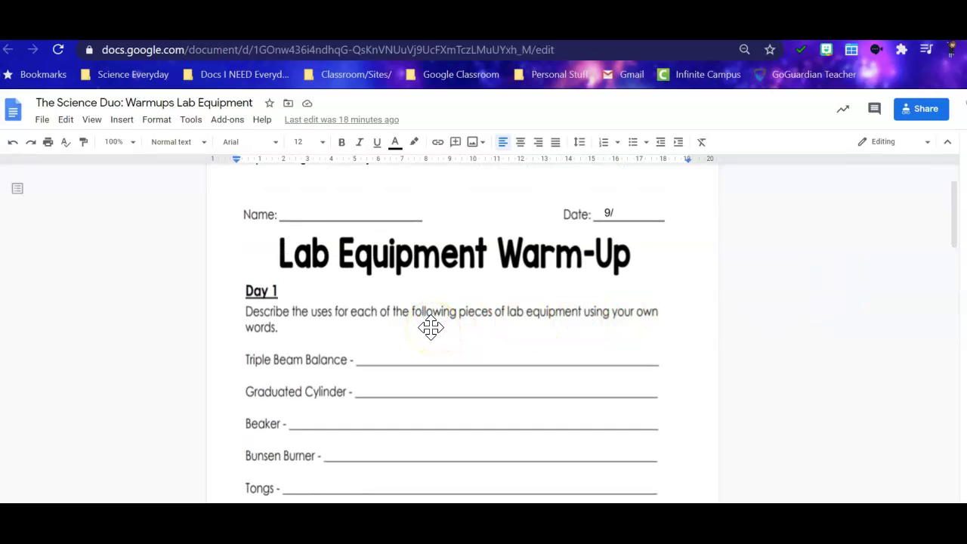
scroll(430, 327, down, 1)
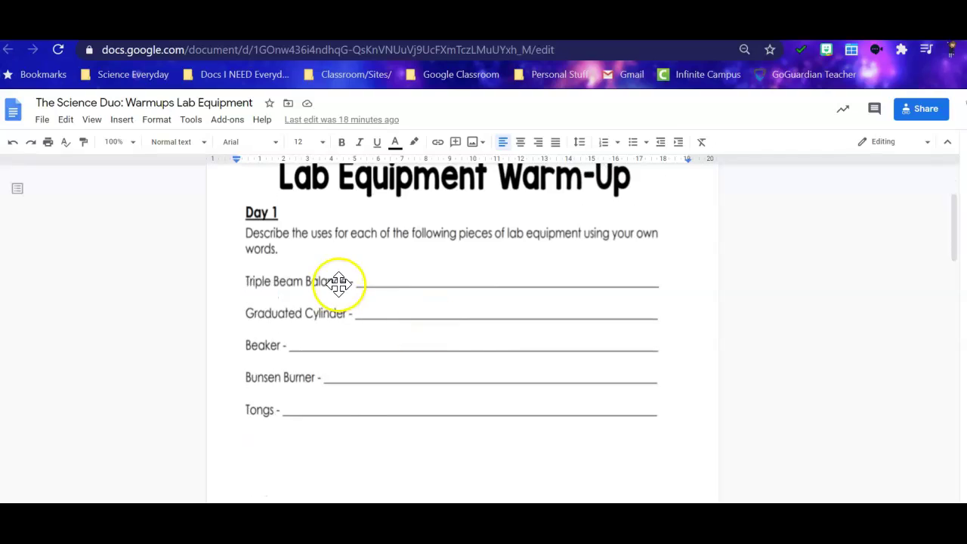
scroll(374, 317, down, 1)
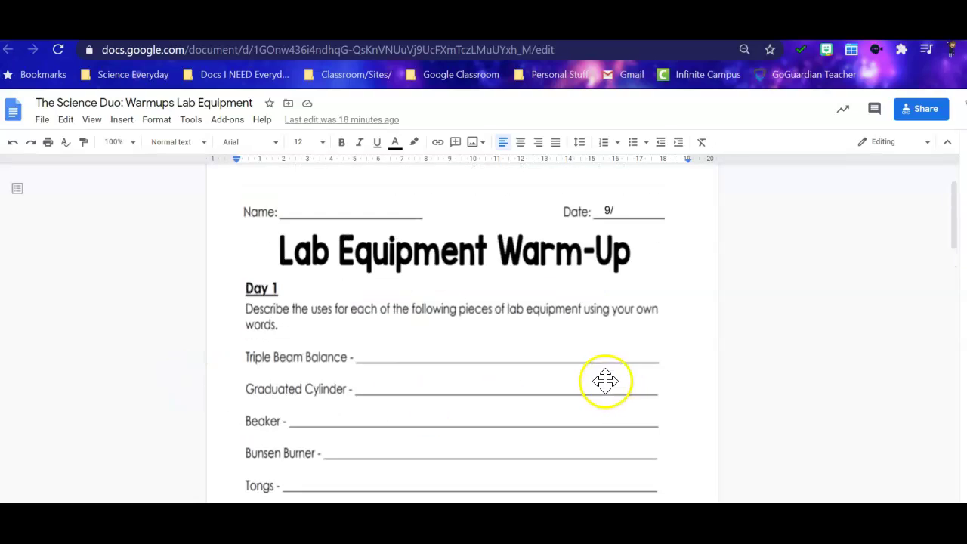
scroll(603, 380, up, 2)
scroll(438, 329, up, 1)
scroll(438, 330, down, 2)
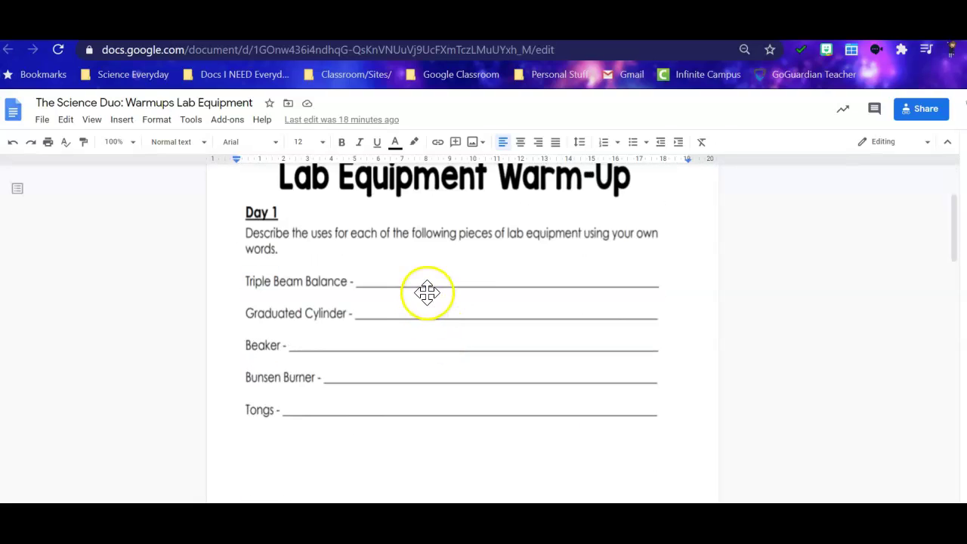
Open the worksheet image in Drawing, enter a student name in the Name box, then erase it.
click(425, 263)
double_click(426, 262)
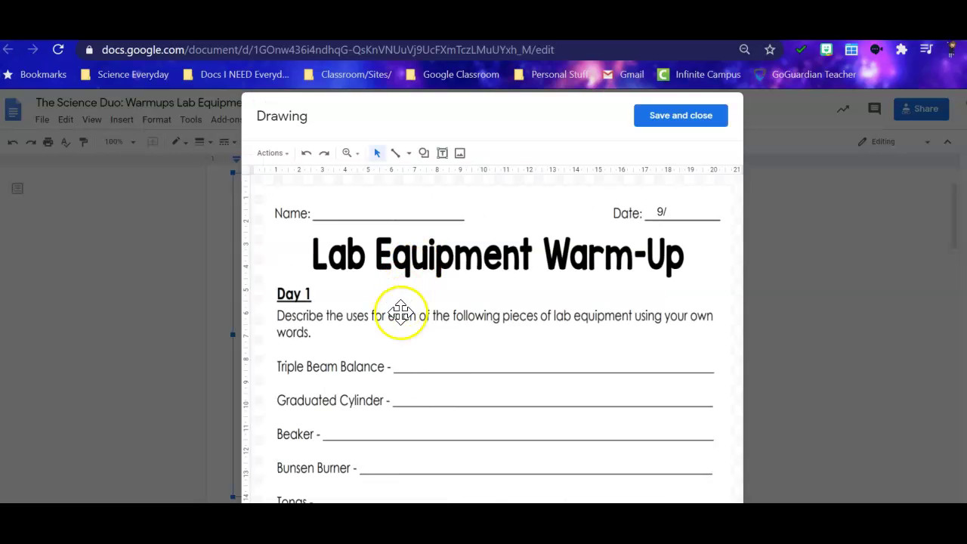
click(330, 209)
click(331, 210)
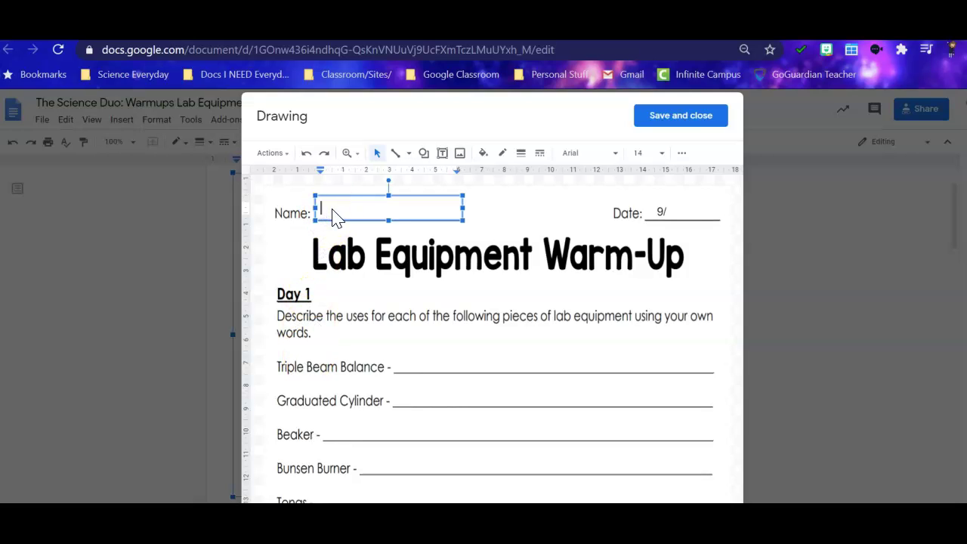
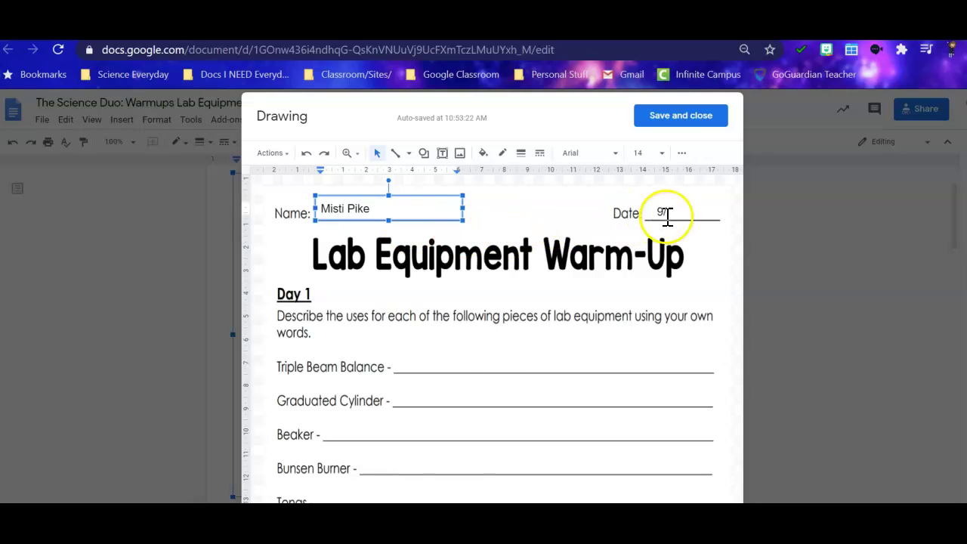
click(677, 211)
click(680, 217)
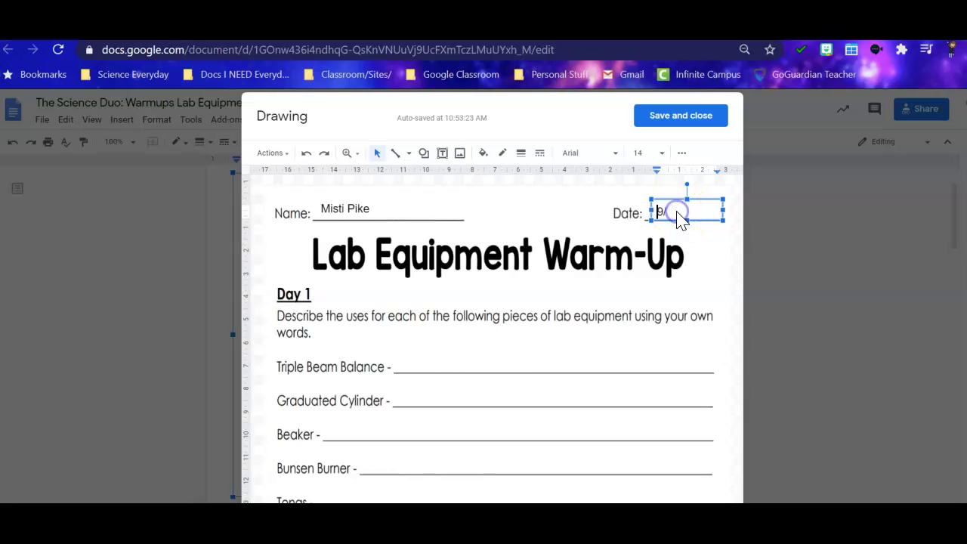
click(680, 217)
click(620, 218)
click(365, 210)
drag(370, 211, 315, 216)
key(BackSpace)
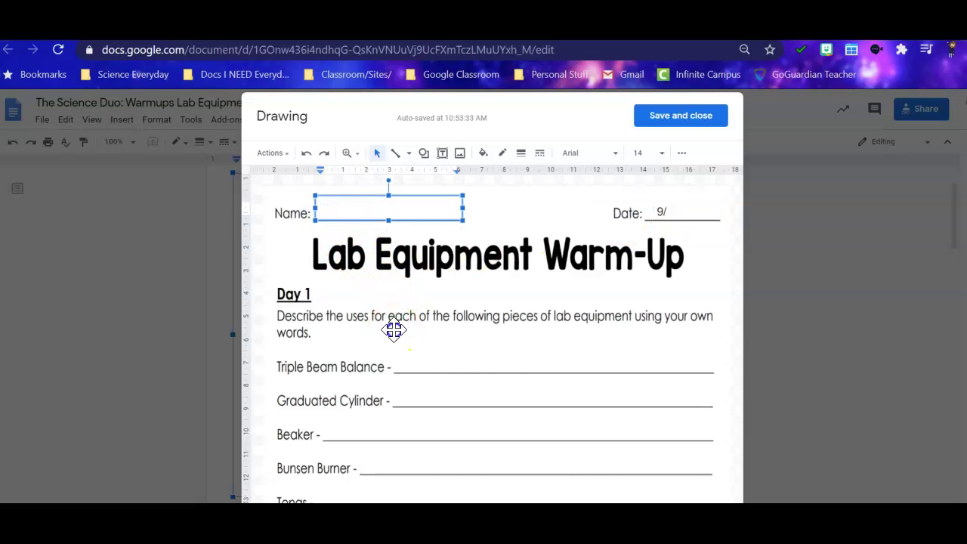
click(394, 330)
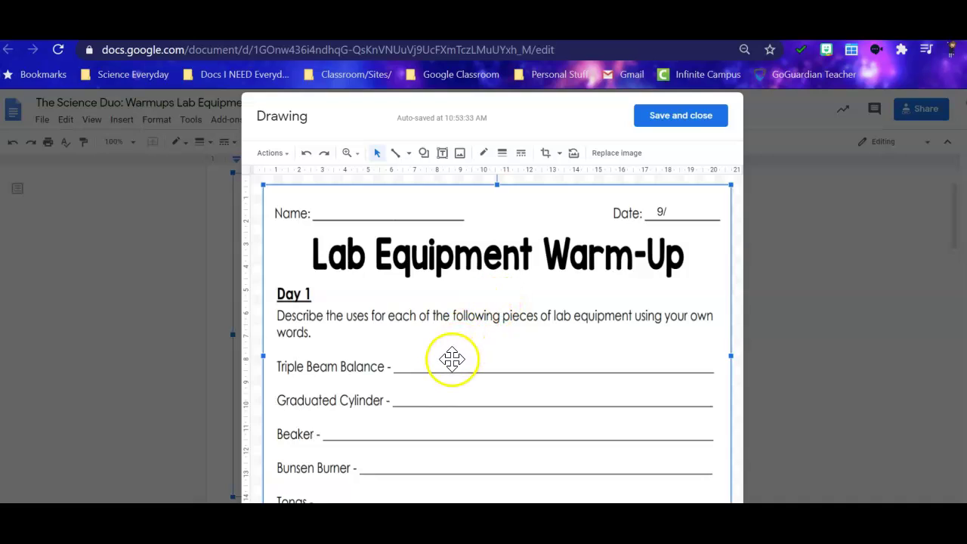
Begin the Triple Beam Balance answer box with 'It is a'.
click(423, 362)
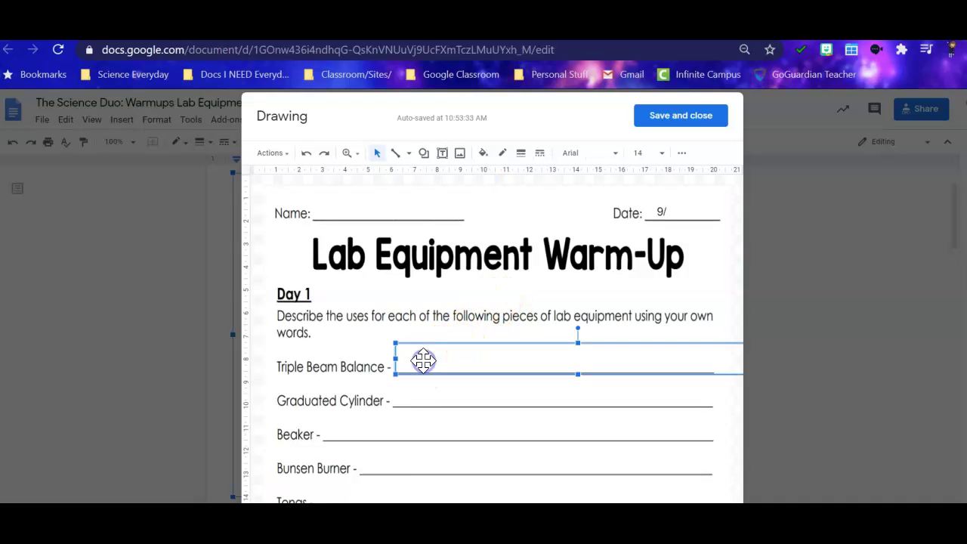
click(424, 364)
text(It is a )
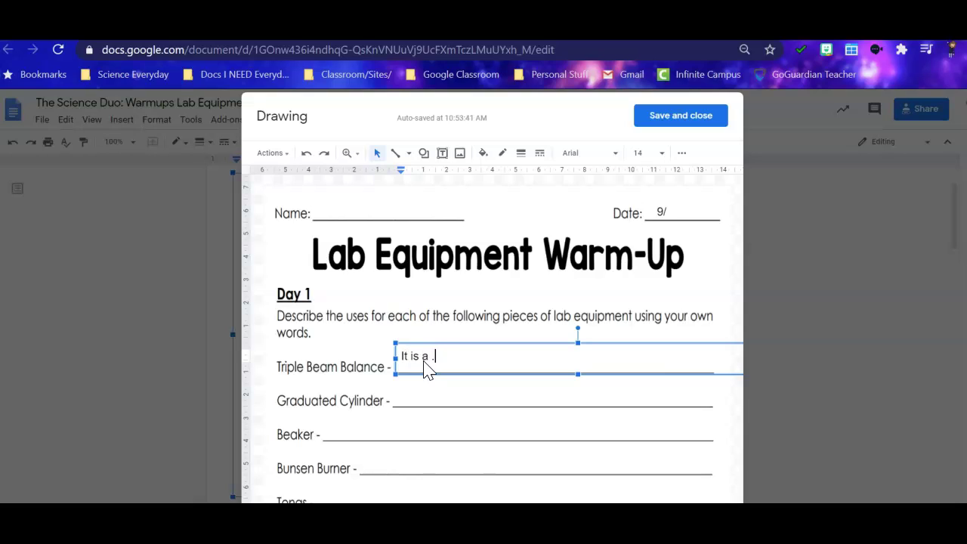
text(bal)
key(BackSpace)
key(BackSpace)
key(BackSpace)
key(BackSpace)
key(BackSpace)
key(BackSpace)
key(BackSpace)
key(BackSpace)
key(BackSpace)
key(BackSpace)
key(BackSpace)
Clear 'It is a' from the Triple Beam Balance box, then save and close the drawing.
click(335, 354)
click(353, 349)
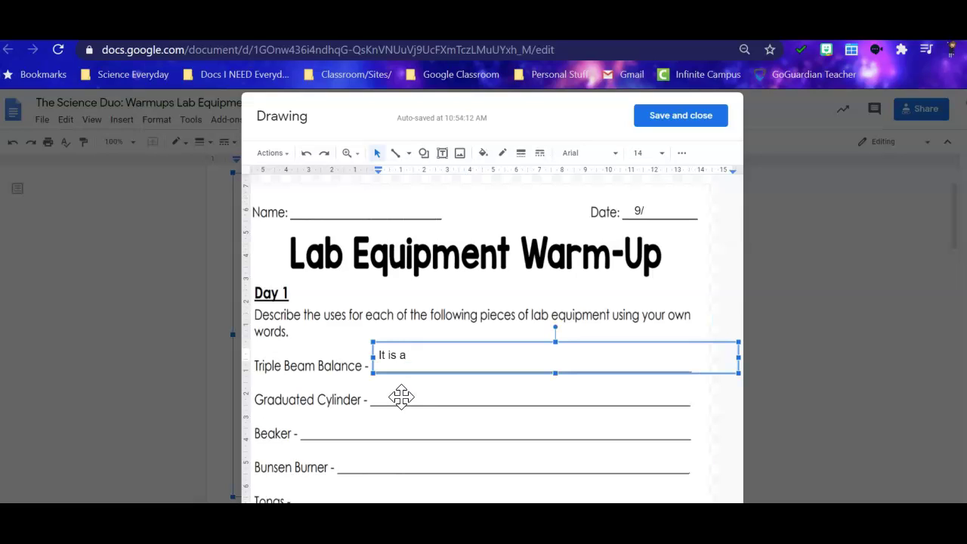
drag(421, 361, 376, 356)
key(BackSpace)
click(380, 316)
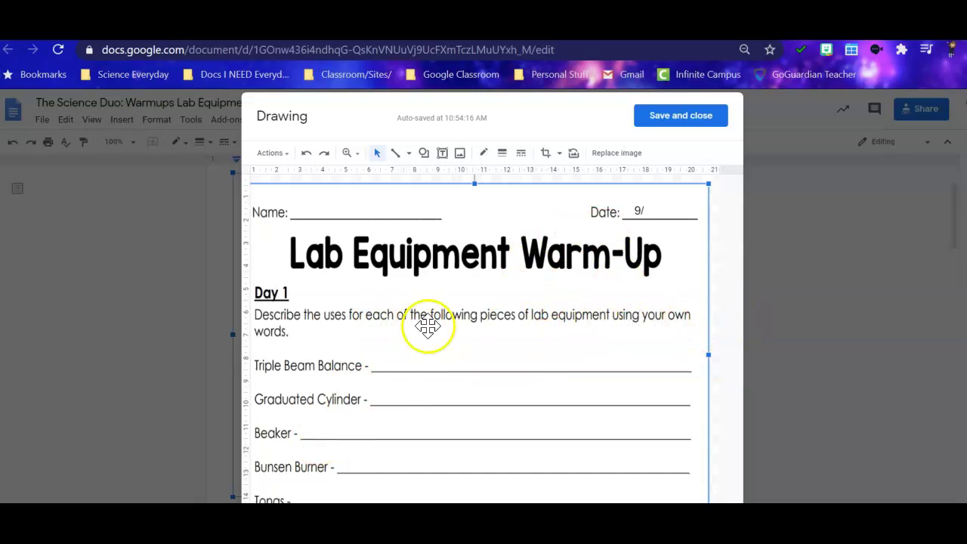
click(704, 117)
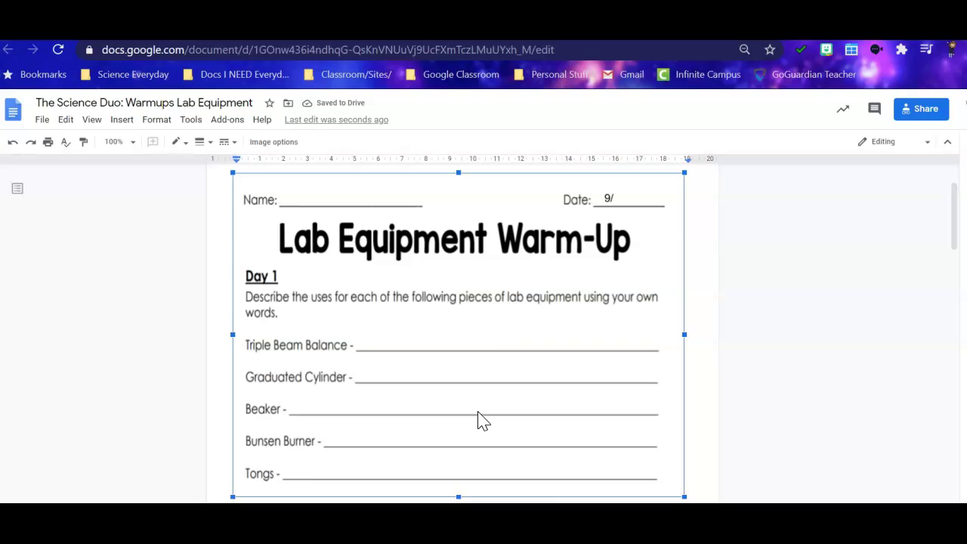
Scroll down to the Day 2 matching picture and open it in the drawing editor.
scroll(480, 412, down, 3)
scroll(479, 410, down, 4)
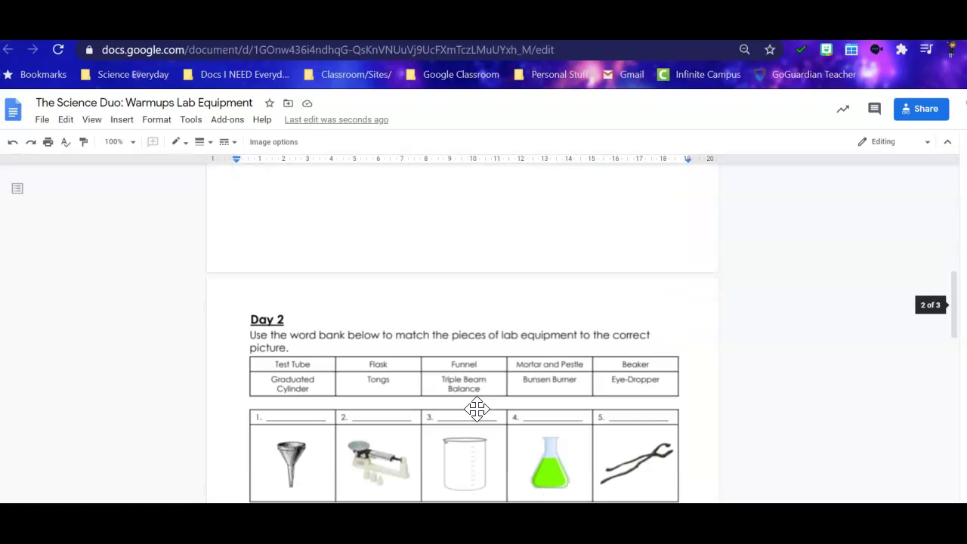
scroll(477, 409, down, 2)
scroll(477, 409, up, 1)
scroll(475, 411, down, 1)
mouse_move(475, 411)
mouse_down()
mouse_move(483, 361)
mouse_move(476, 317)
mouse_up()
double_click(475, 317)
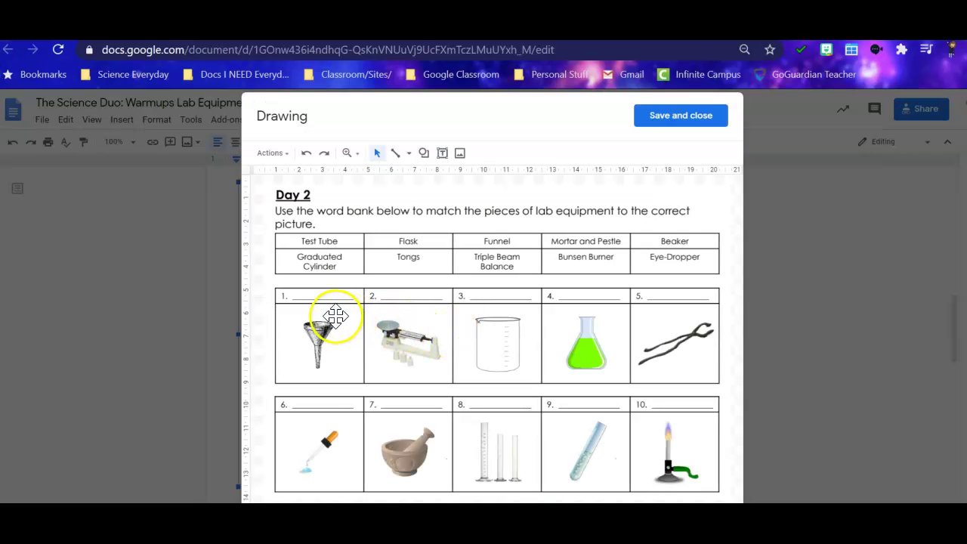
Type and erase 'funnel' in item 1's box, undo moving it, and save the drawing.
click(316, 294)
click(311, 299)
text(funnel)
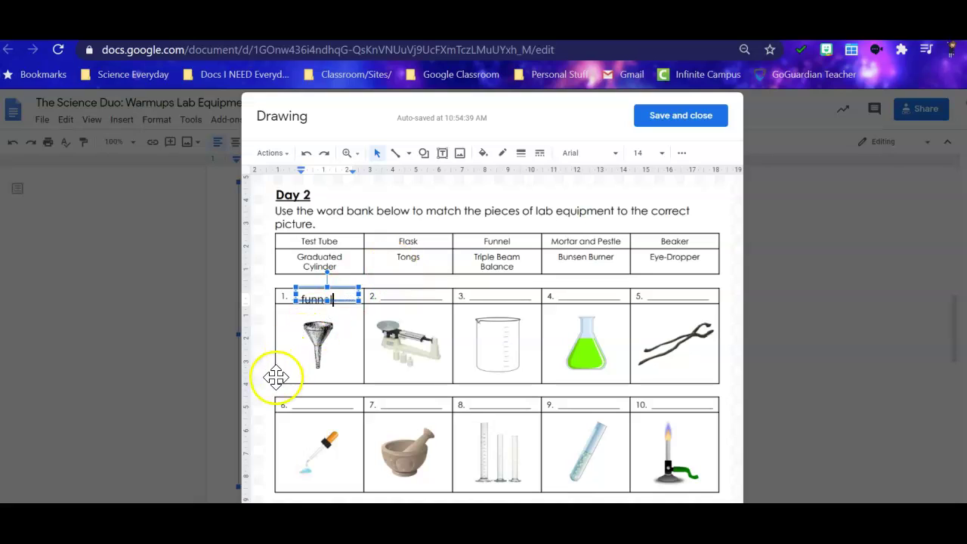
key(BackSpace)
key(BackSpace)
key(BackSpace)
key(BackSpace)
key(BackSpace)
key(BackSpace)
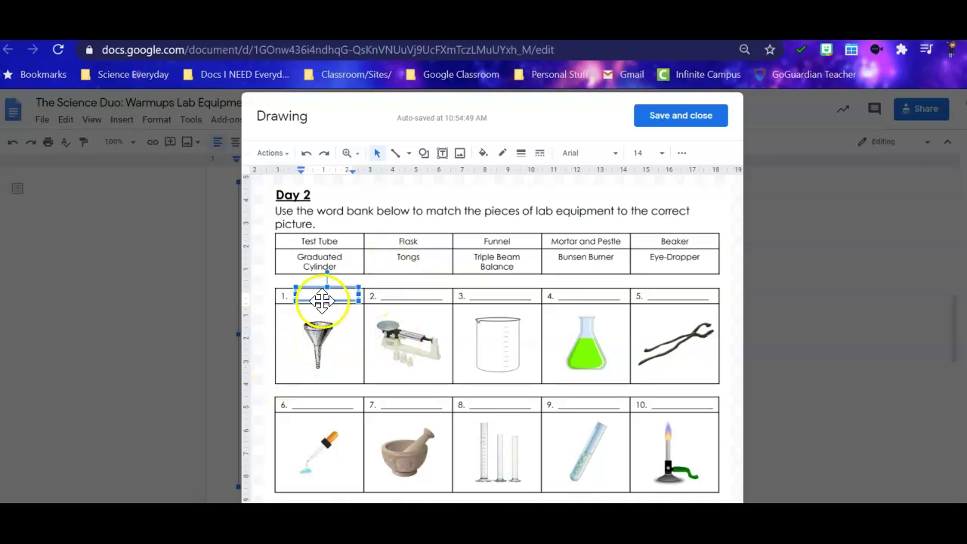
drag(318, 290, 475, 227)
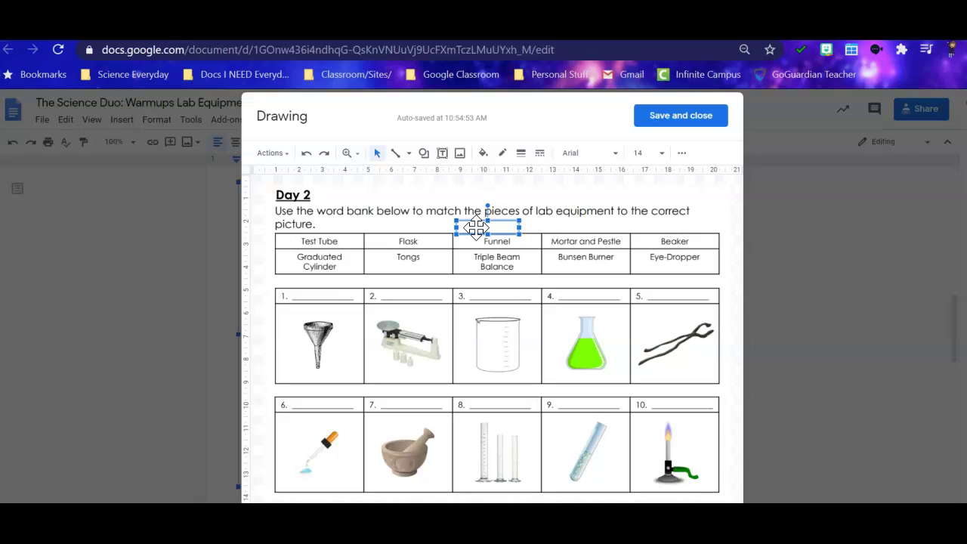
key(ctrl+z)
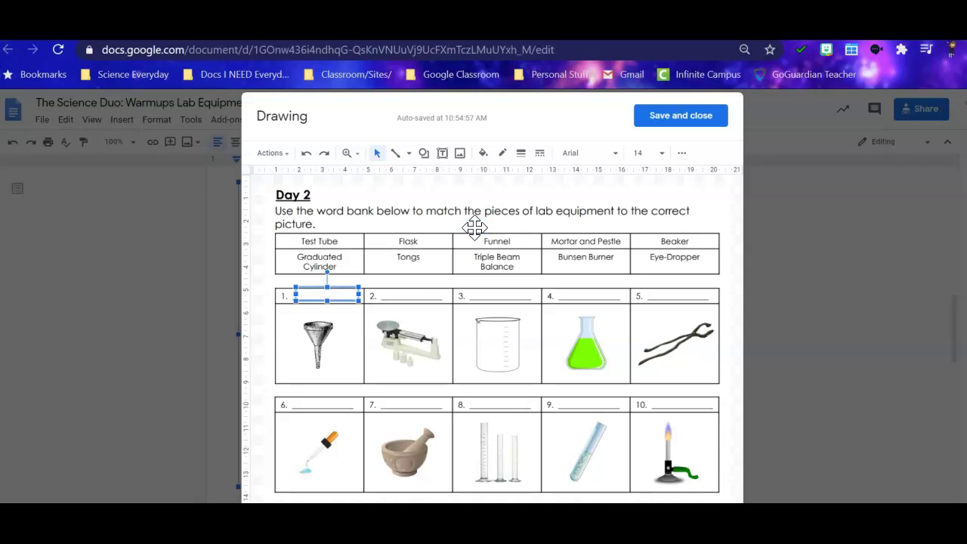
click(356, 295)
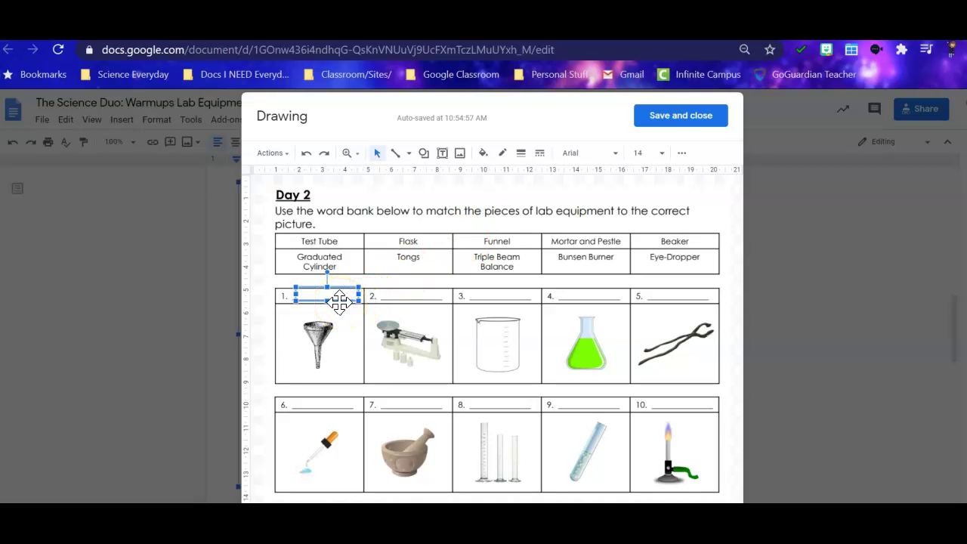
click(694, 130)
click(692, 127)
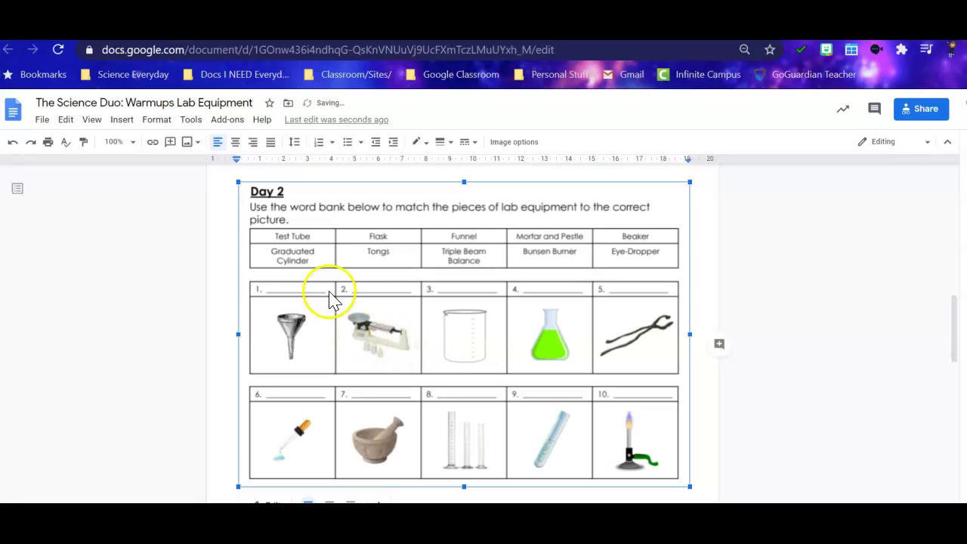
scroll(312, 299, down, 20)
scroll(312, 301, up, 2)
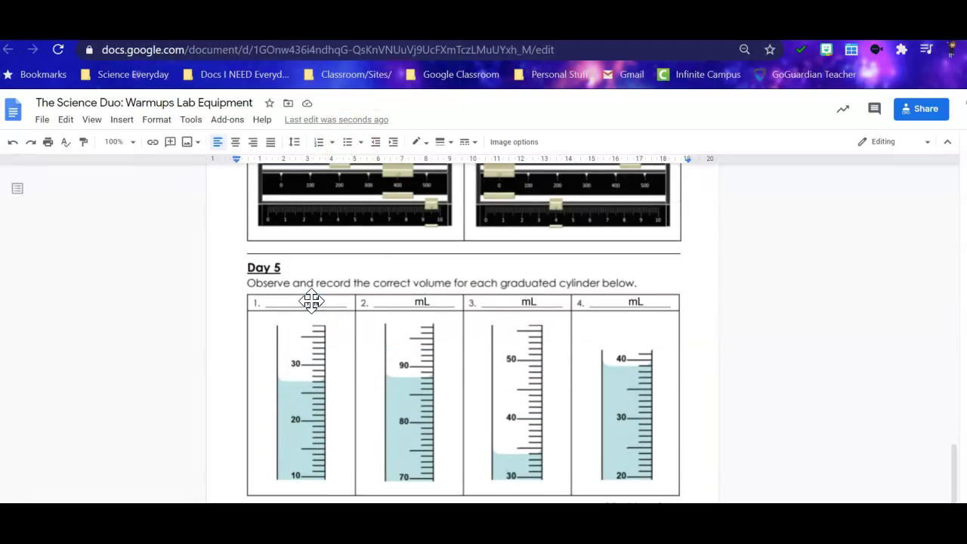
scroll(313, 301, down, 1)
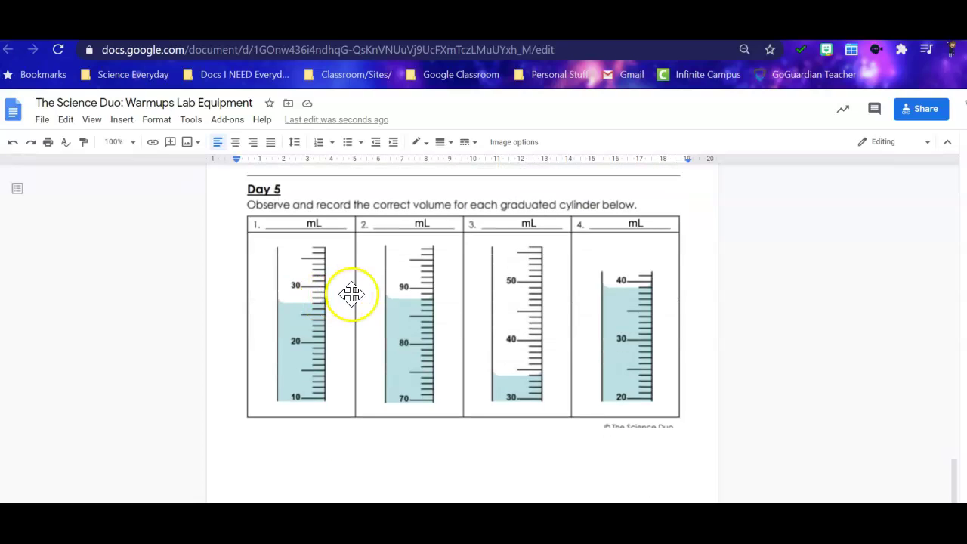
scroll(376, 295, up, 2)
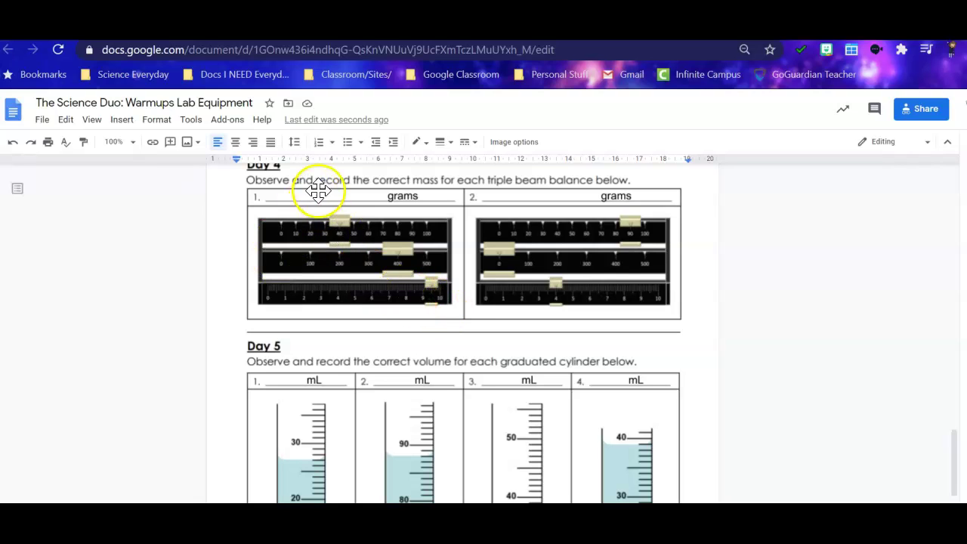
scroll(321, 295, down, 2)
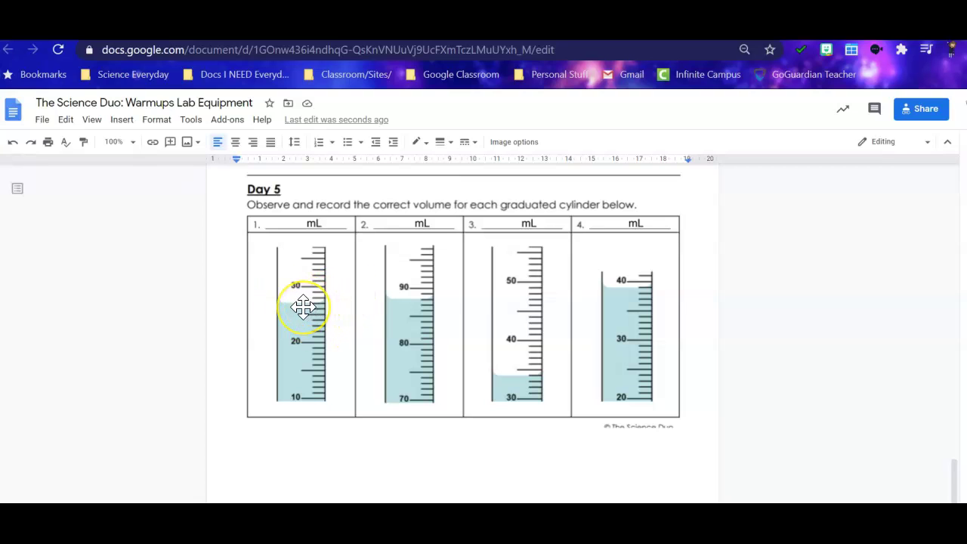
scroll(475, 280, up, 15)
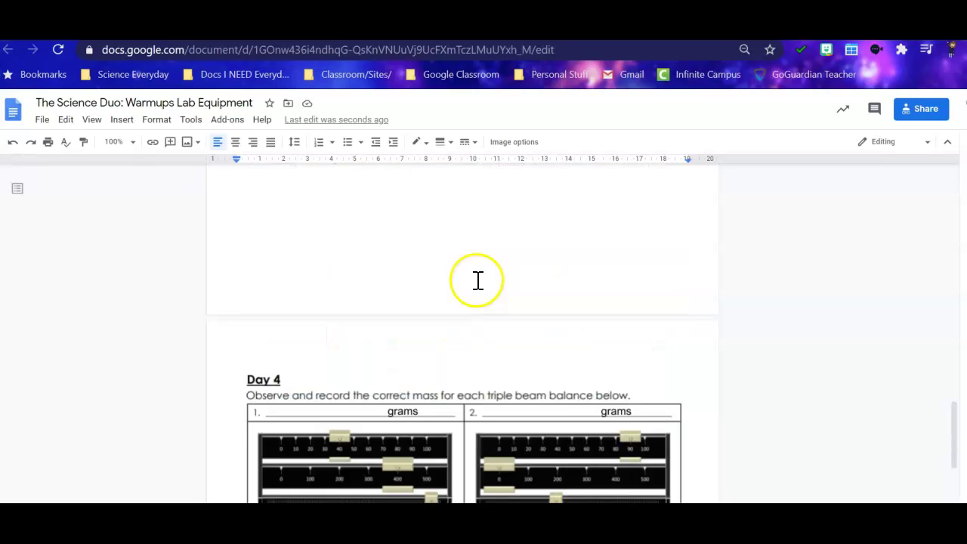
scroll(466, 287, up, 20)
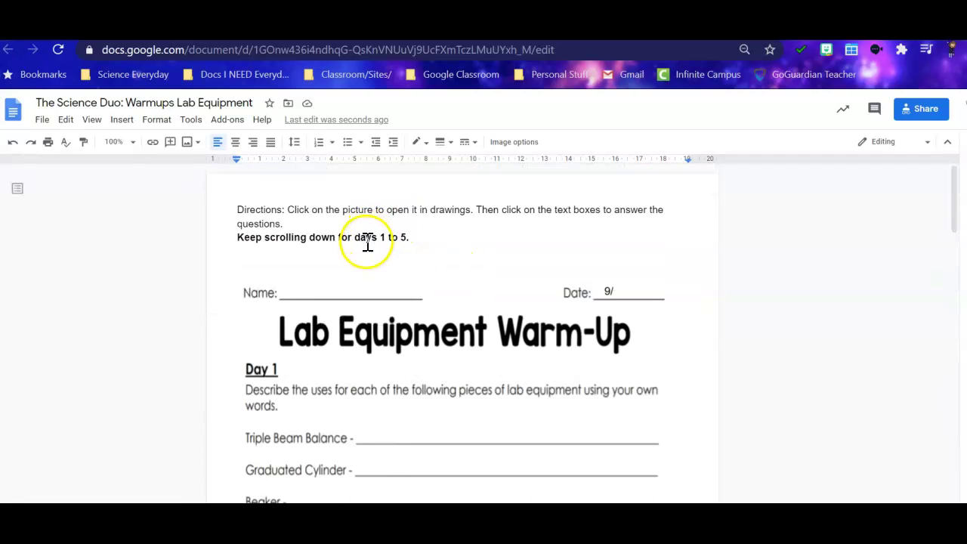
scroll(354, 233, down, 10)
scroll(352, 240, up, 3)
click(294, 302)
scroll(287, 341, down, 6)
scroll(282, 337, up, 6)
click(277, 258)
double_click(391, 379)
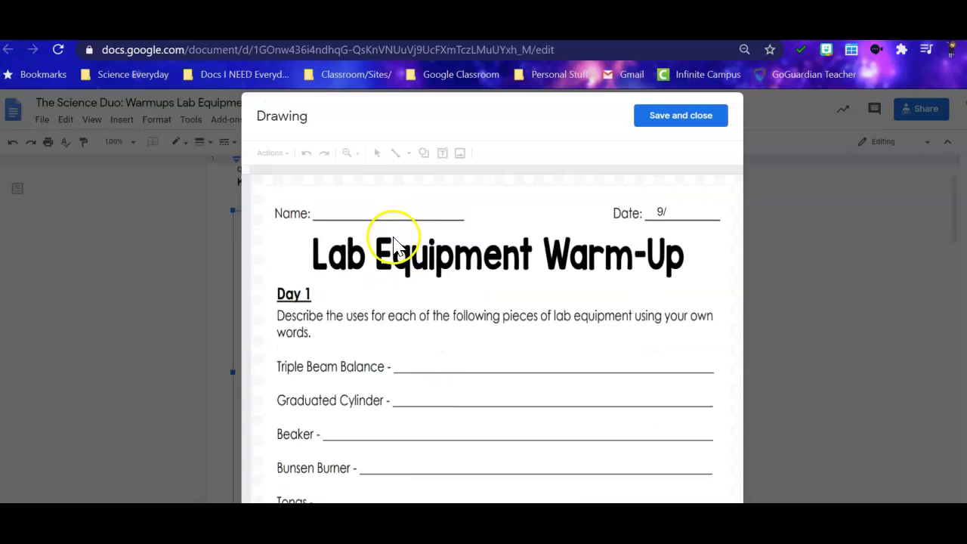
Collapse Bellringers Week 4: Lab Equipment and expand Week 4 Natural Resources Assignments.
click(691, 121)
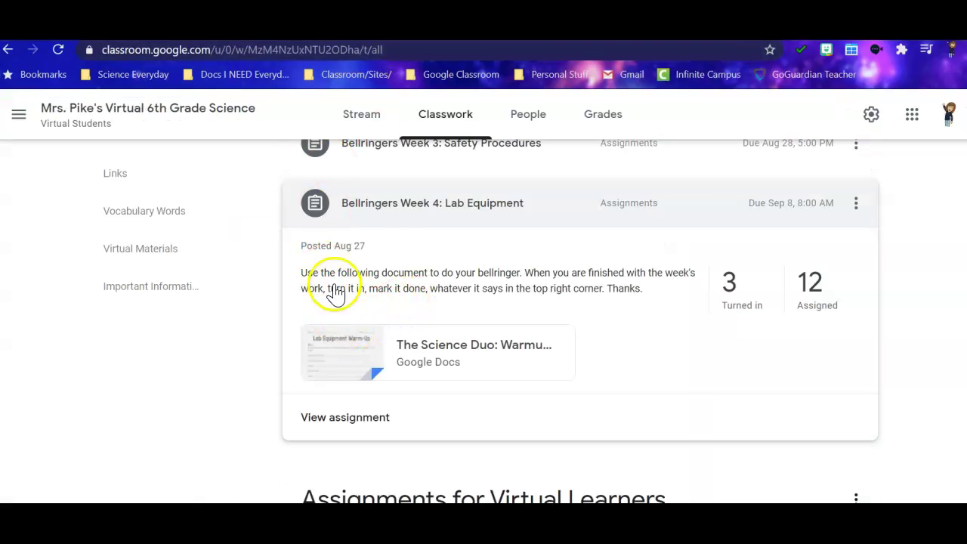
click(386, 211)
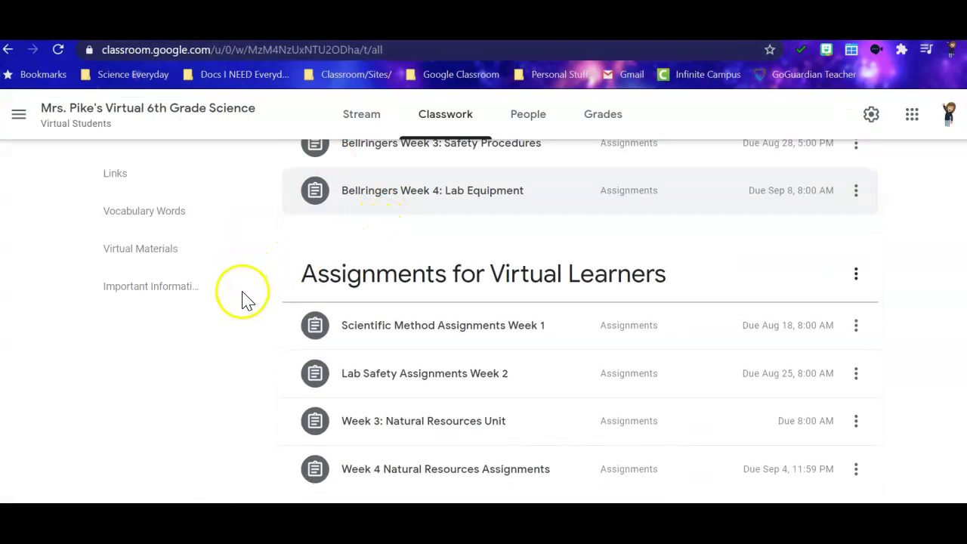
scroll(243, 301, down, 1)
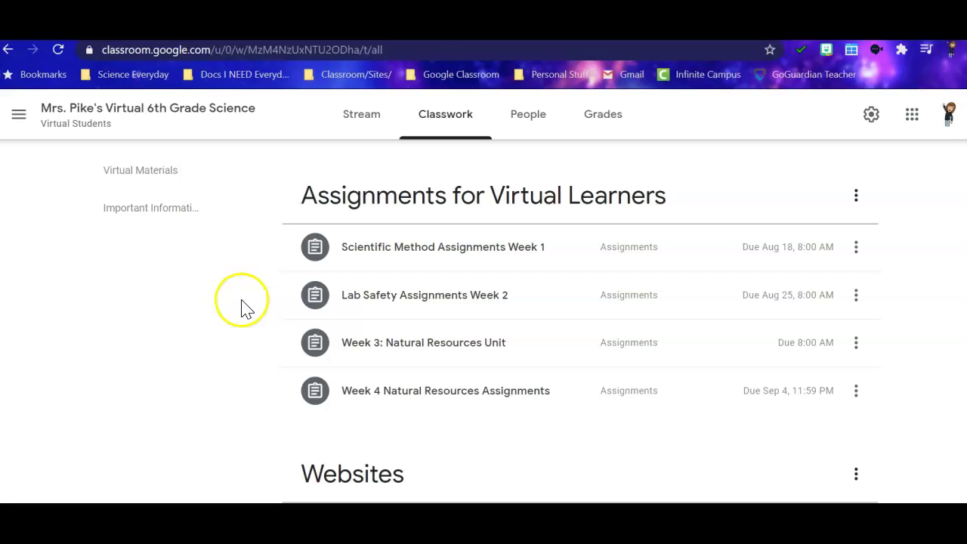
click(406, 393)
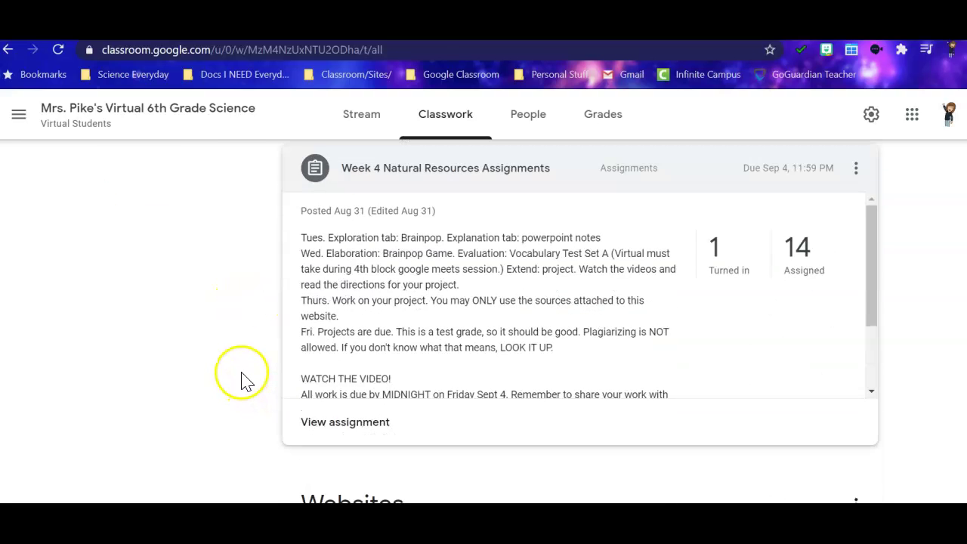
scroll(511, 295, down, 2)
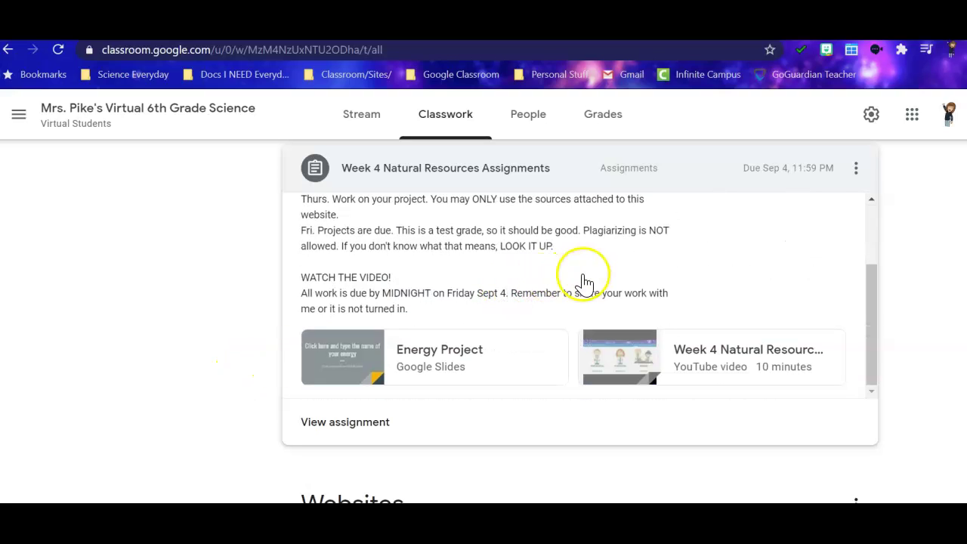
scroll(585, 282, up, 2)
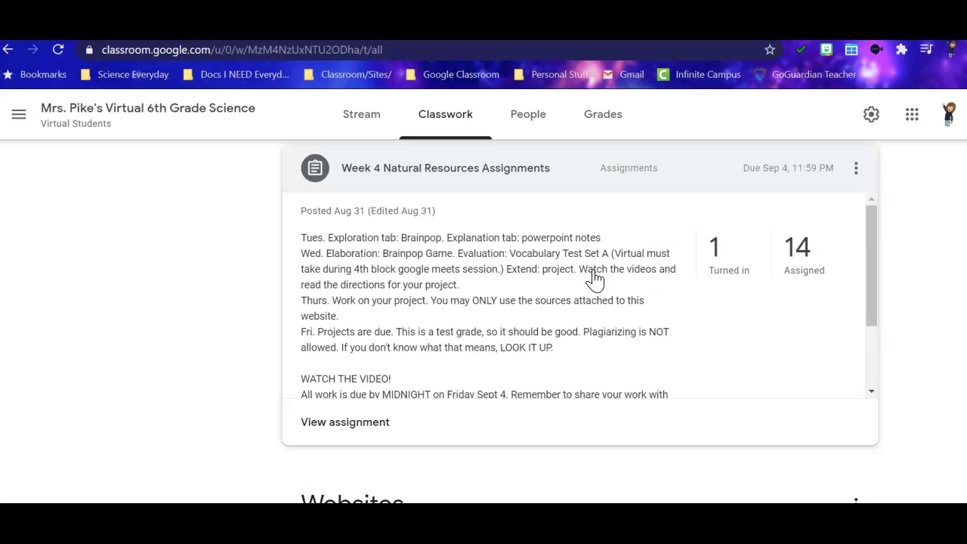
scroll(596, 280, down, 3)
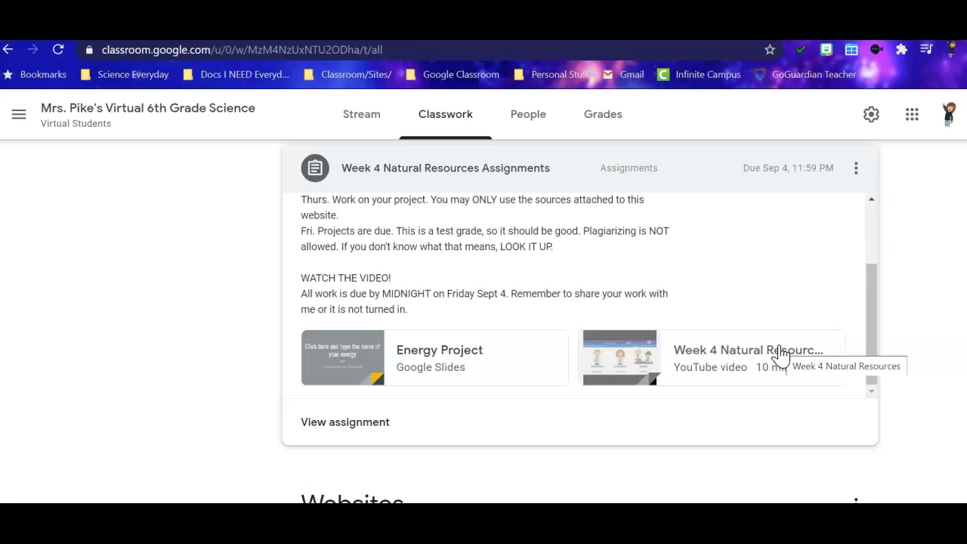
scroll(778, 333, up, 2)
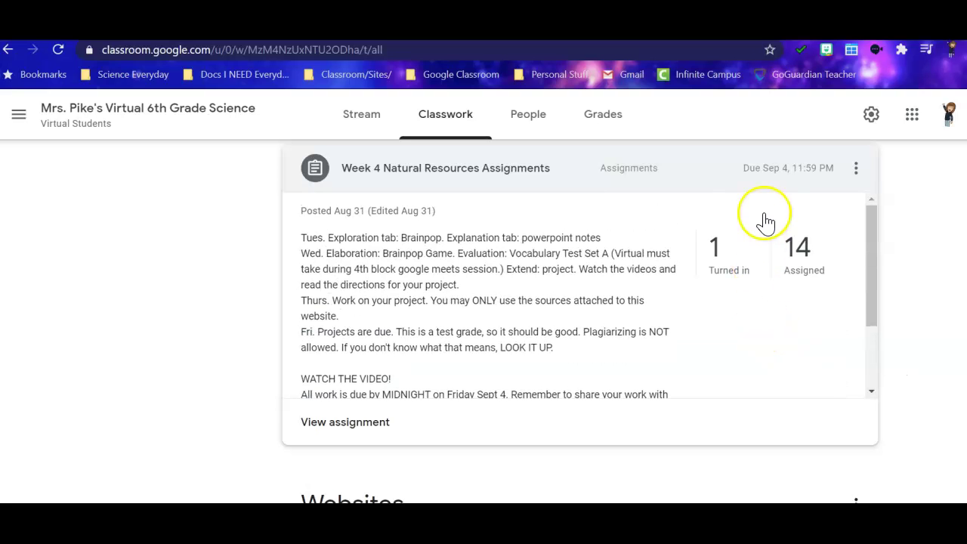
click(719, 259)
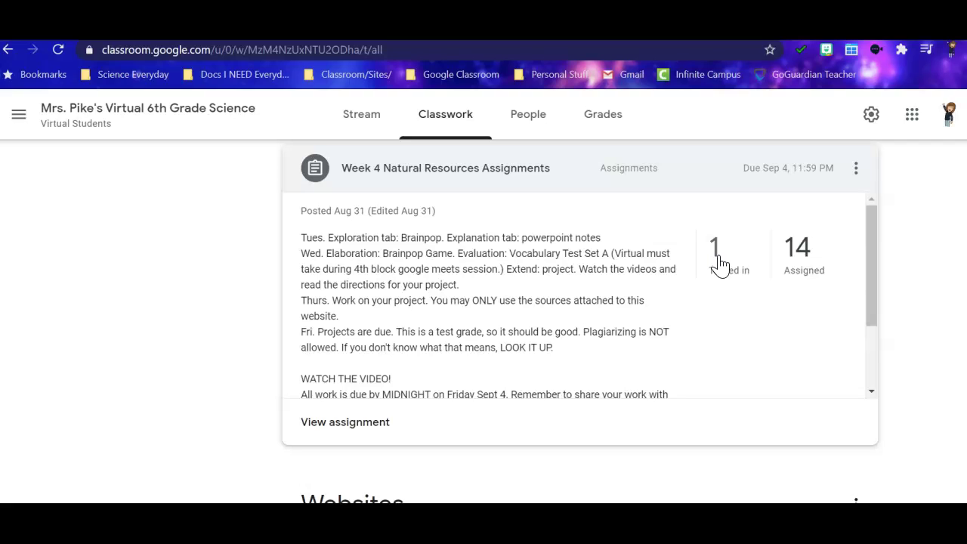
click(715, 274)
click(709, 257)
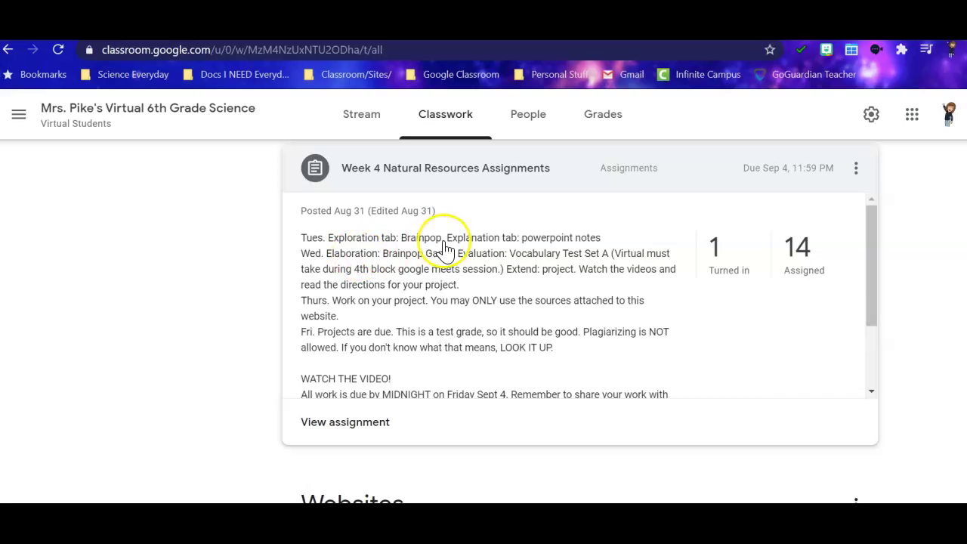
scroll(663, 312, down, 3)
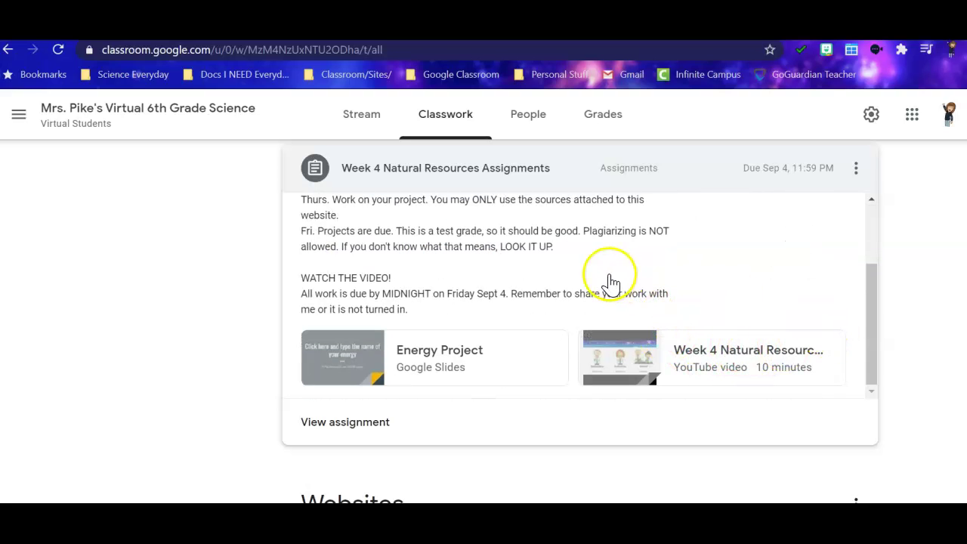
scroll(574, 285, up, 3)
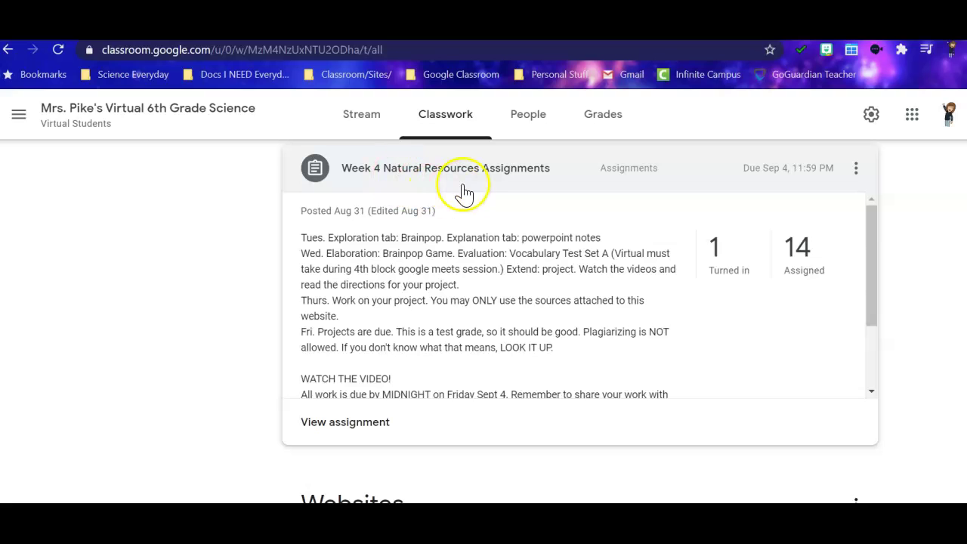
scroll(207, 265, up, 10)
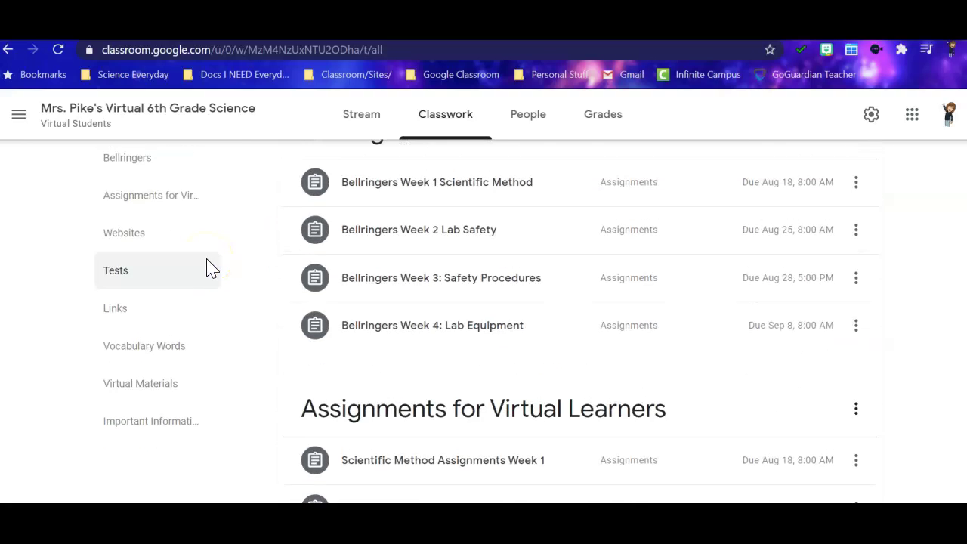
click(211, 269)
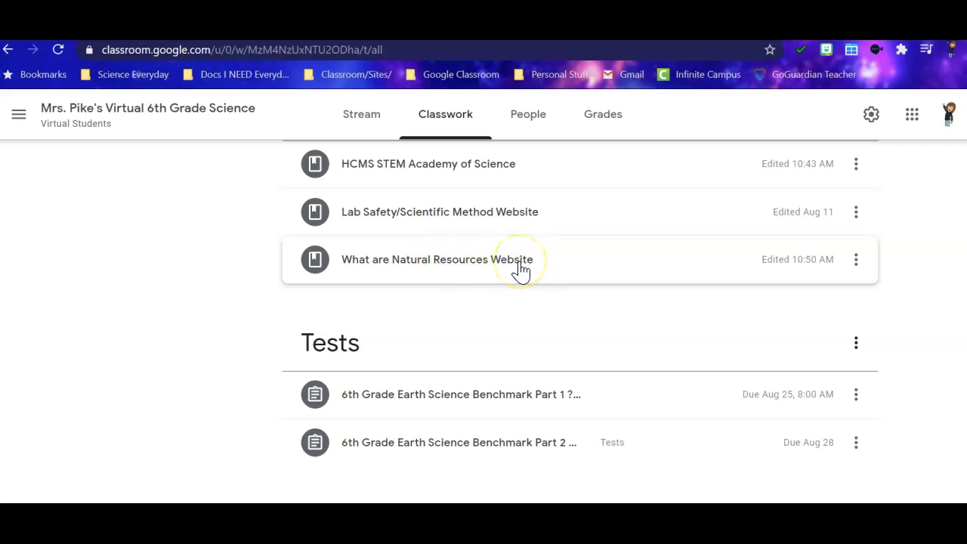
scroll(166, 310, up, 4)
scroll(355, 287, up, 1)
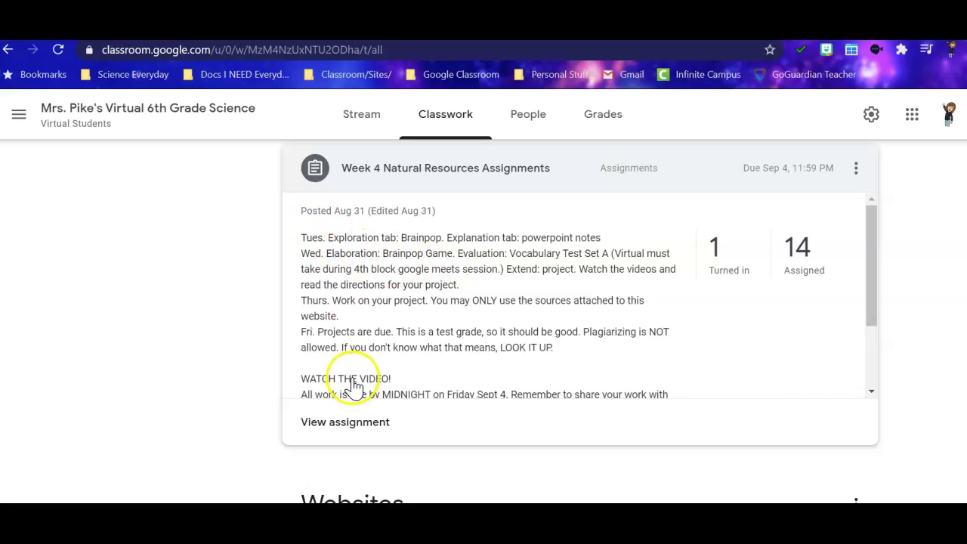
scroll(453, 306, down, 1)
scroll(454, 307, down, 1)
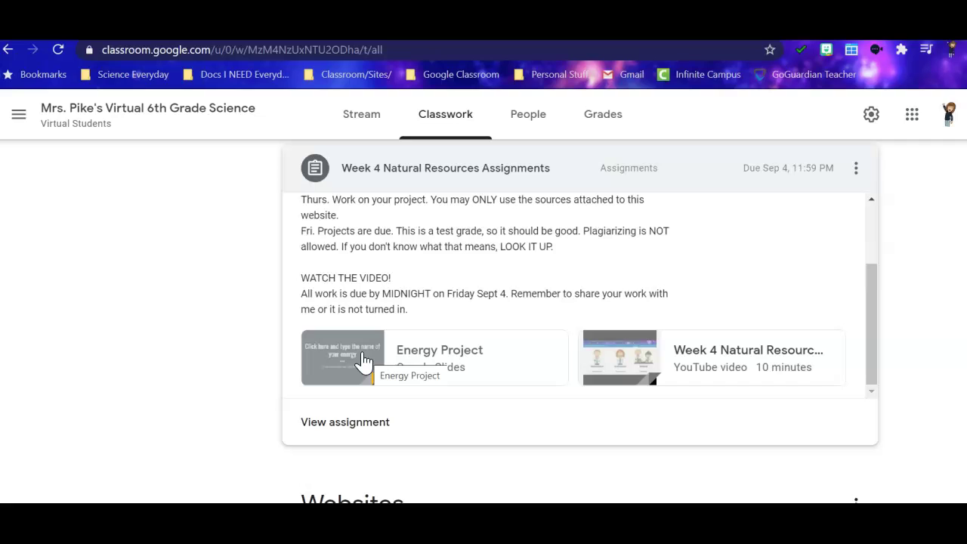
click(367, 354)
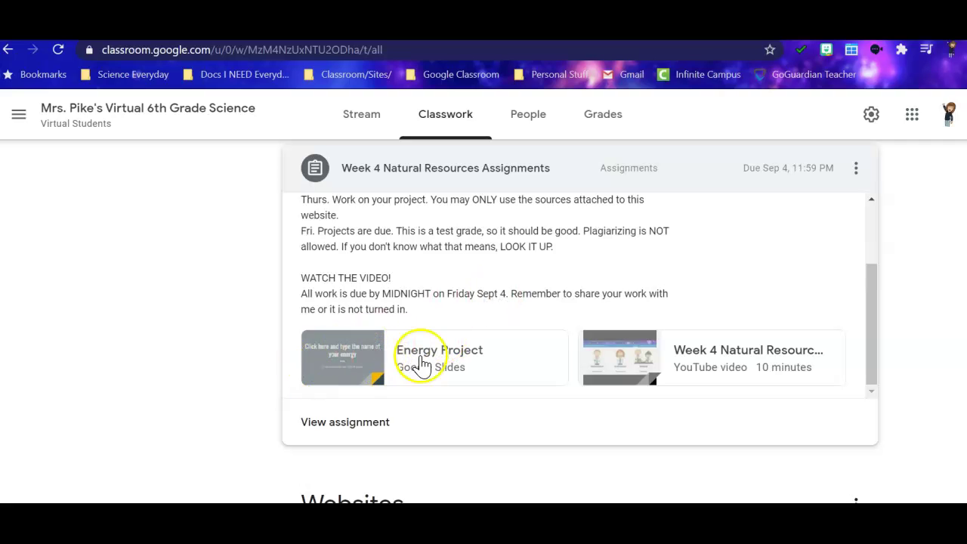
scroll(505, 290, up, 2)
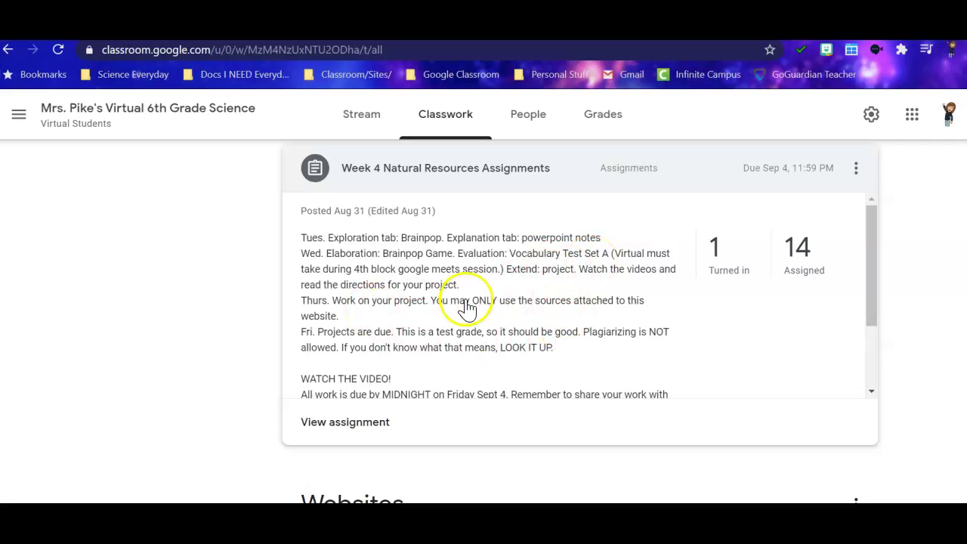
scroll(565, 310, down, 2)
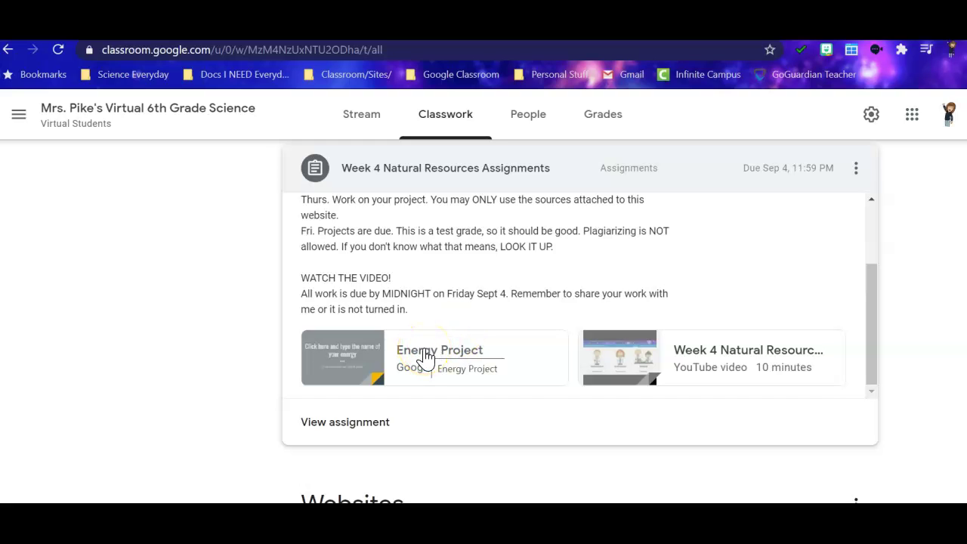
Scroll the Classwork page to the Websites topic with the HCMS STEM Academy site.
scroll(766, 244, up, 3)
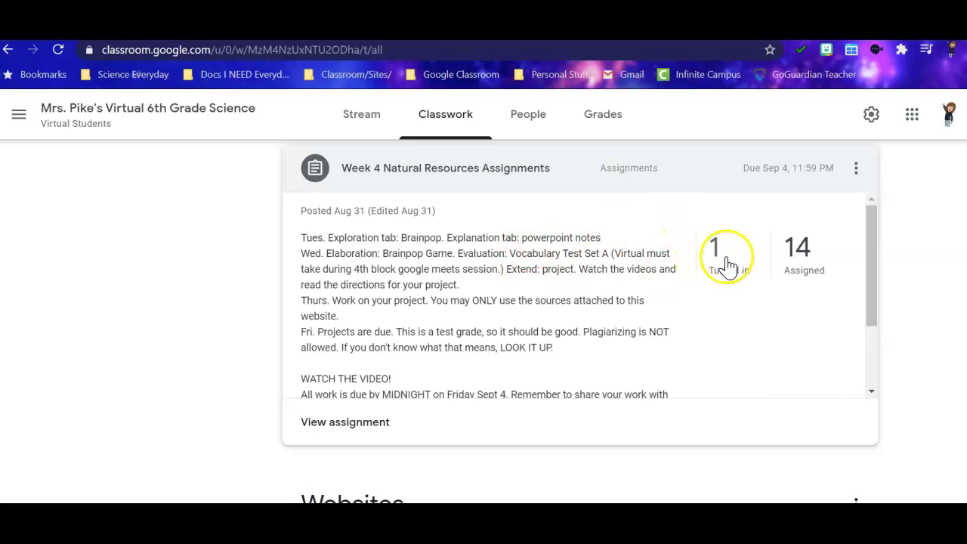
scroll(491, 331, down, 2)
scroll(665, 272, up, 3)
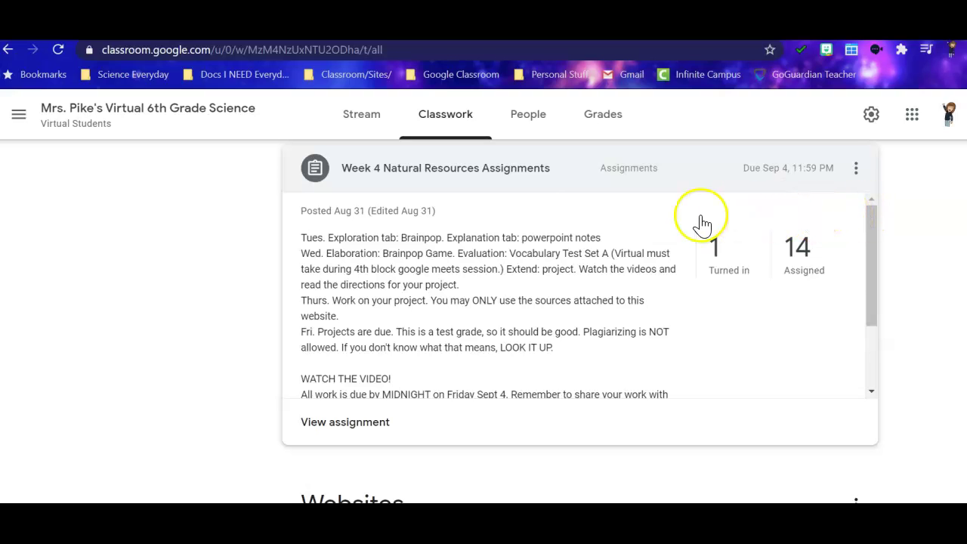
scroll(186, 335, down, 4)
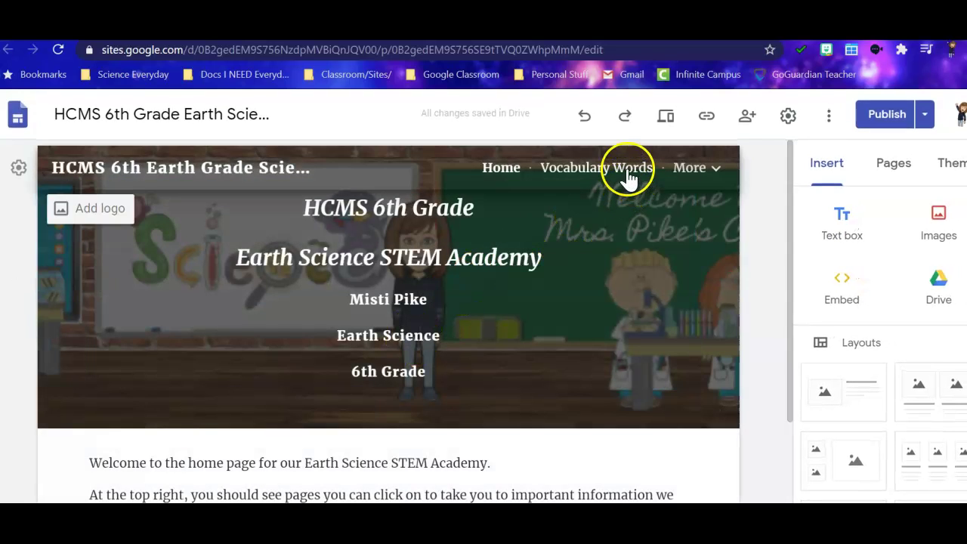
Go to the Vocabulary Words page and follow the Beginning Geology card's link.
click(627, 170)
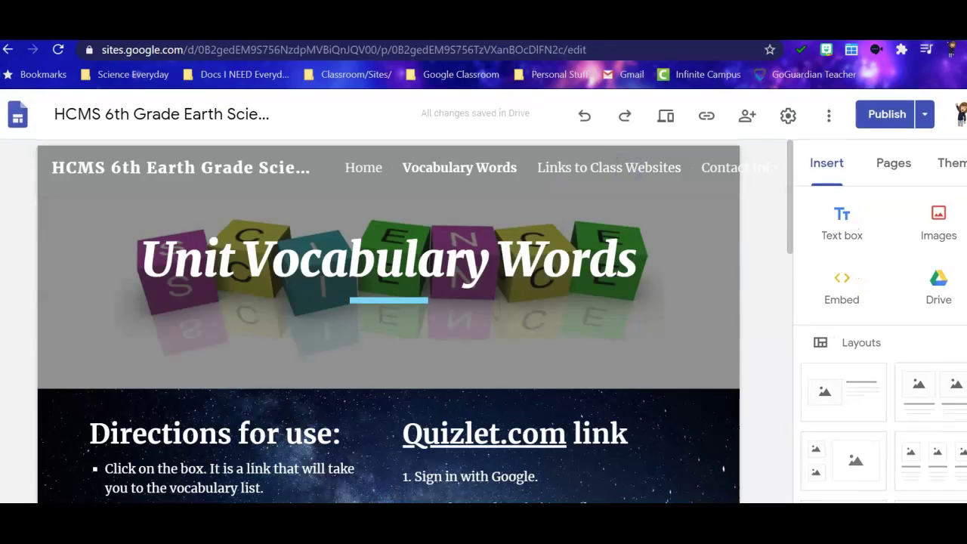
scroll(82, 400, down, 5)
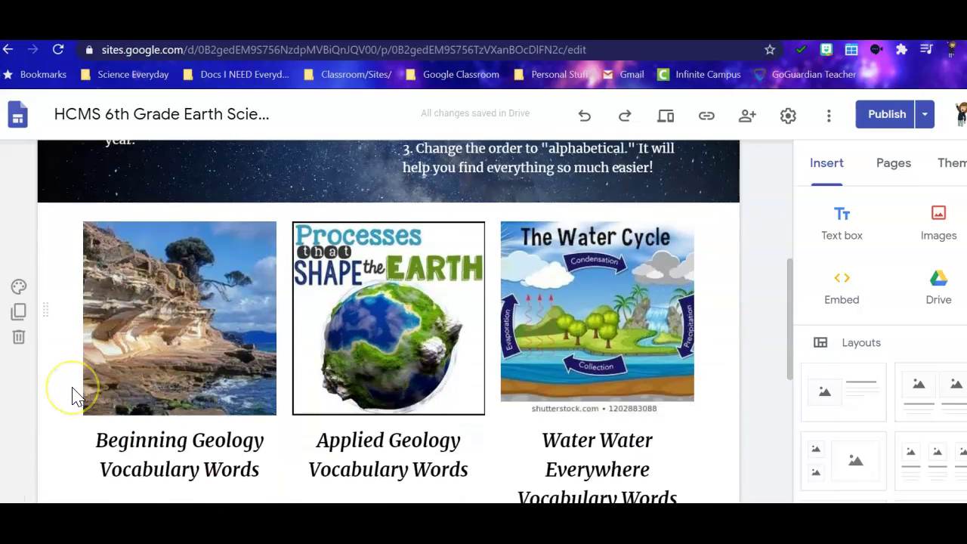
scroll(76, 394, down, 1)
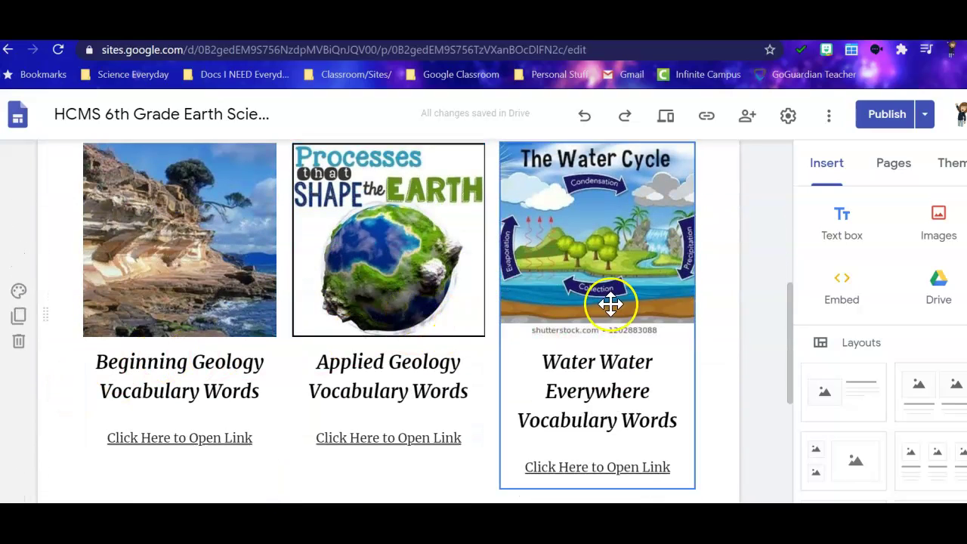
scroll(611, 303, down, 5)
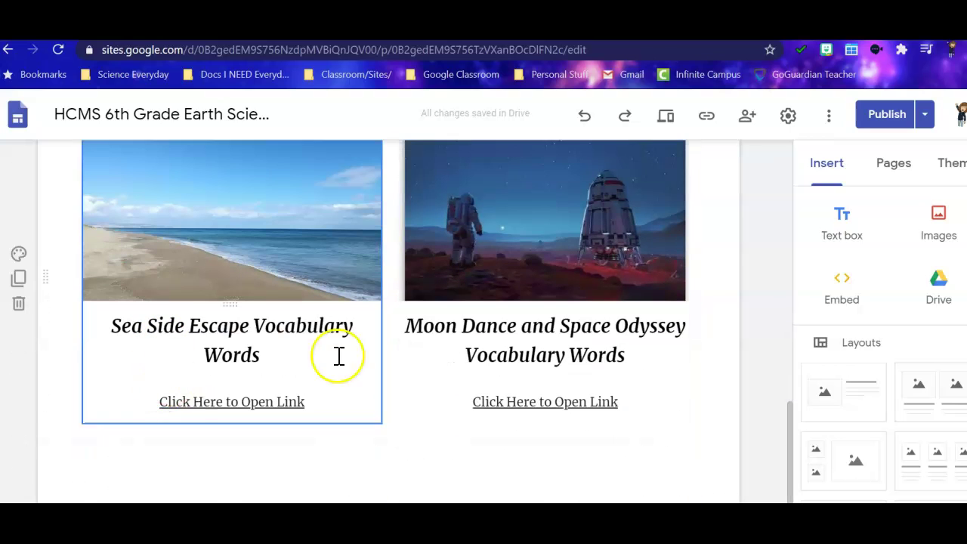
scroll(589, 327, up, 5)
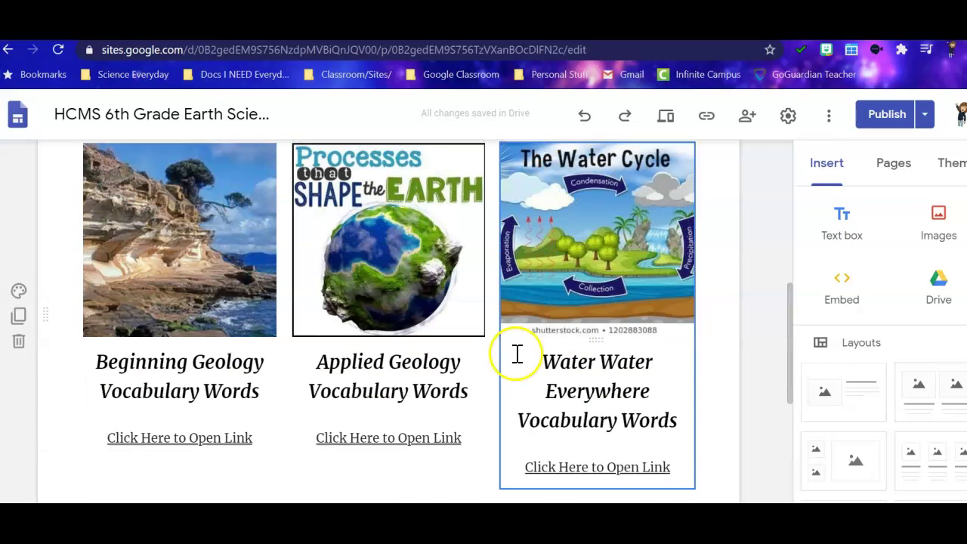
click(202, 292)
click(203, 292)
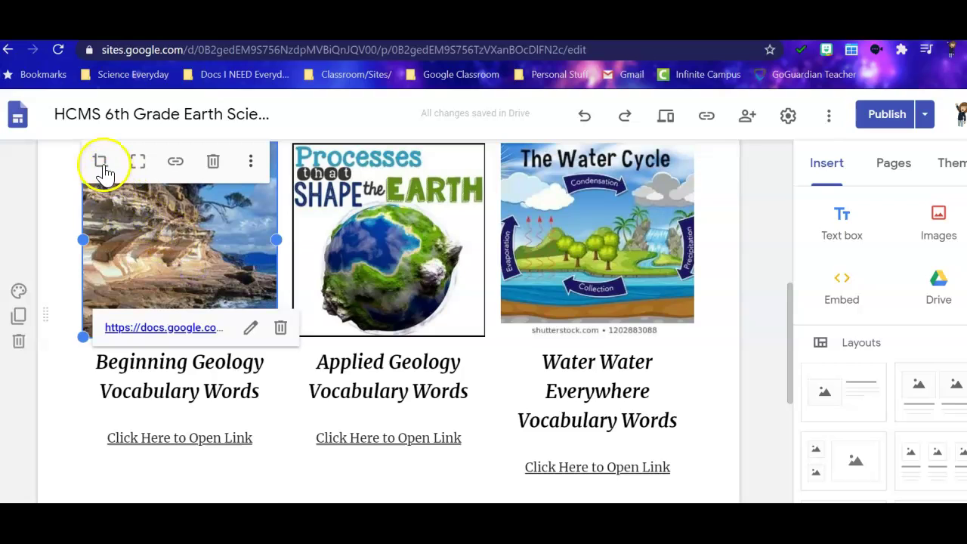
click(184, 167)
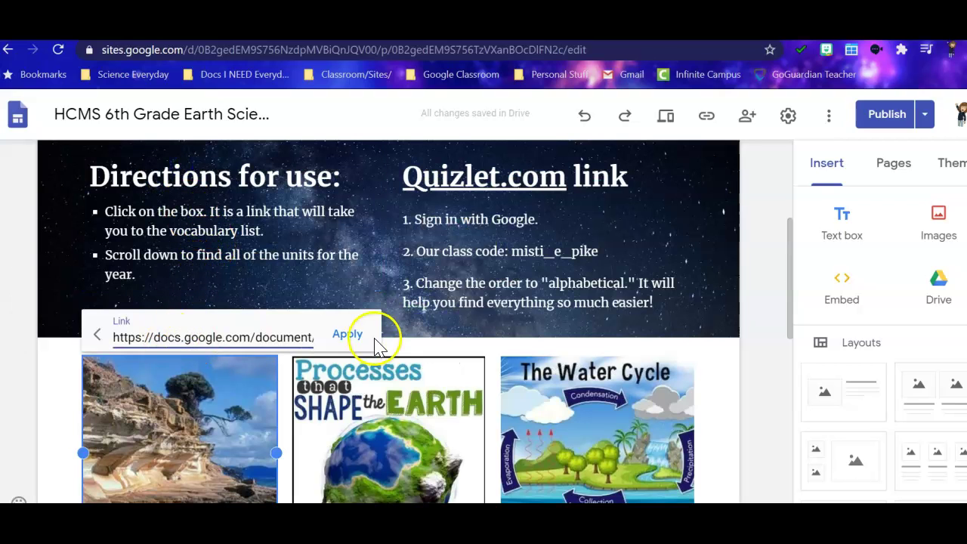
scroll(179, 396, down, 3)
click(167, 417)
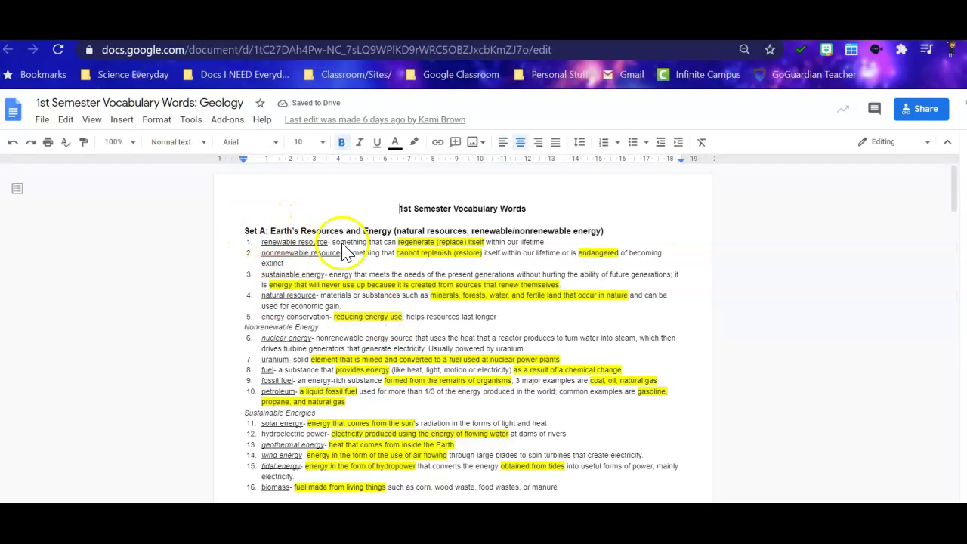
scroll(406, 376, down, 2)
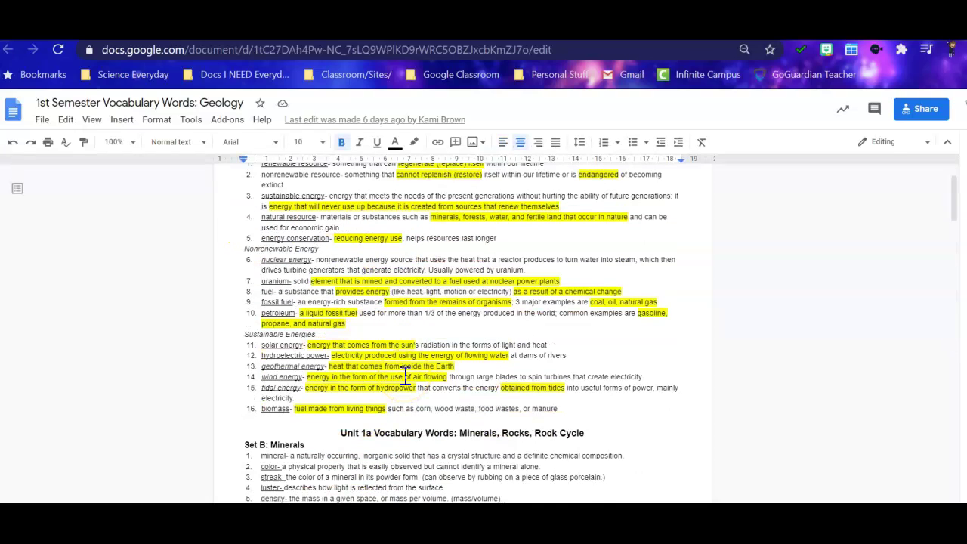
scroll(406, 376, up, 2)
click(241, 338)
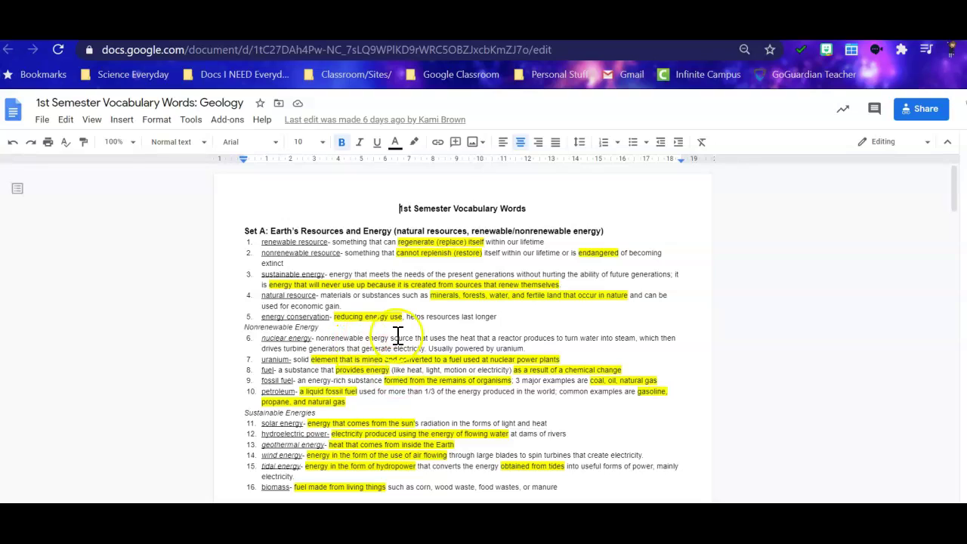
scroll(401, 320, down, 2)
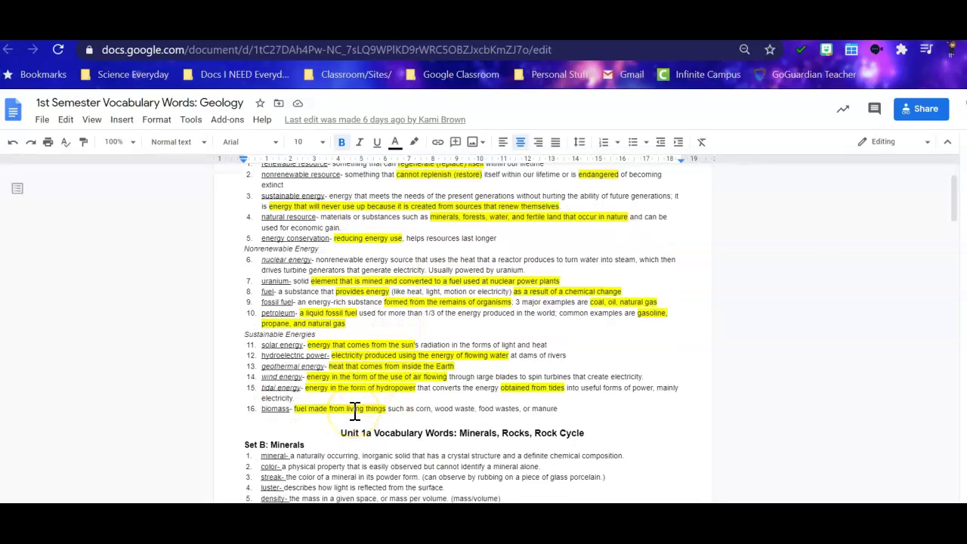
scroll(403, 372, up, 2)
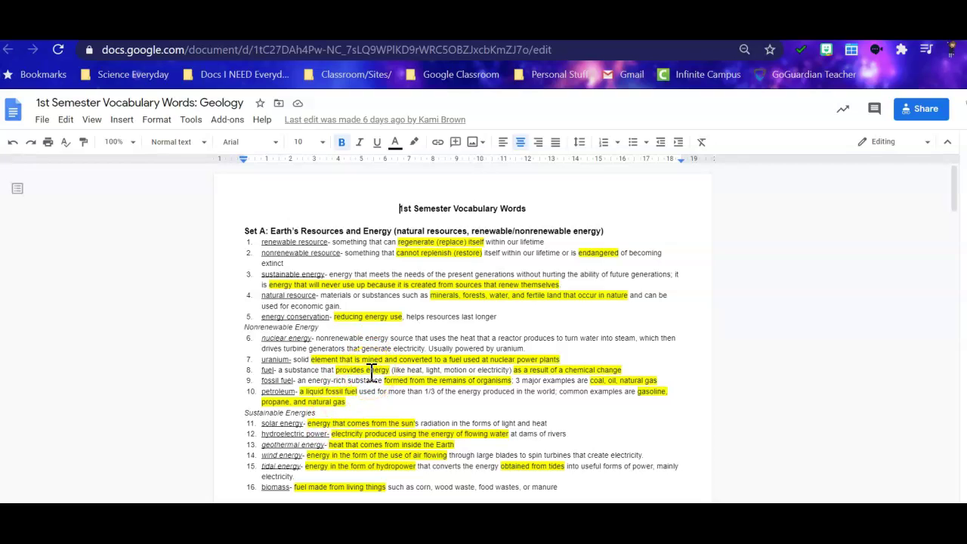
scroll(372, 372, down, 3)
scroll(372, 372, up, 3)
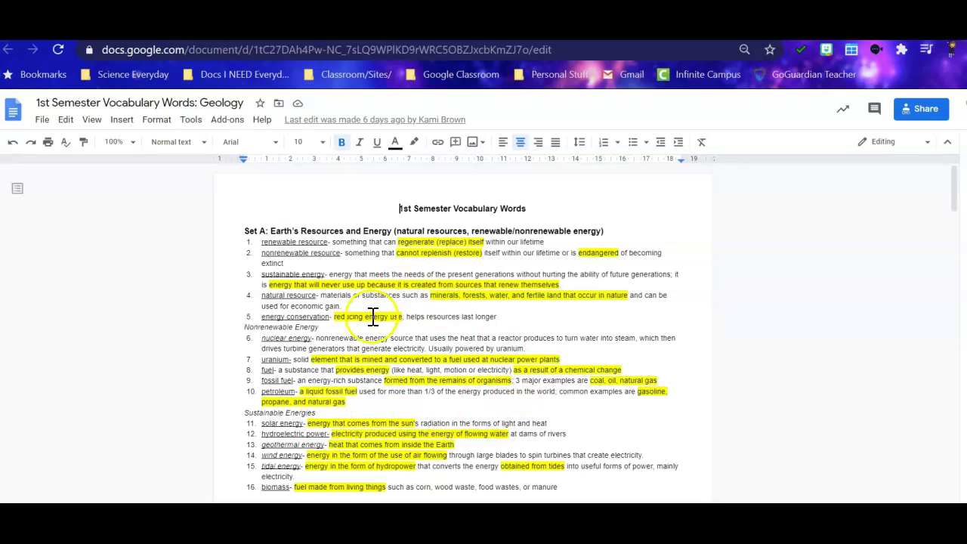
scroll(486, 323, down, 7)
scroll(371, 319, up, 1)
scroll(411, 283, up, 6)
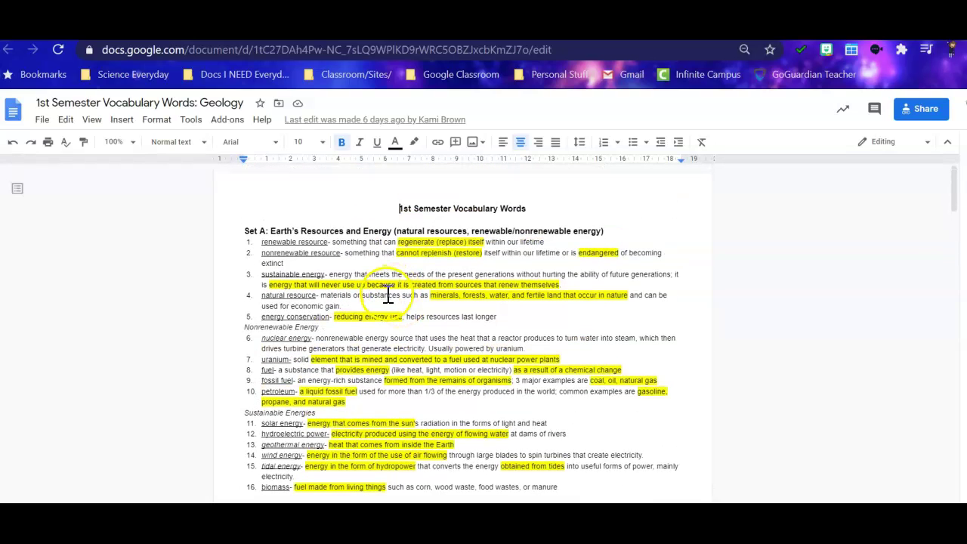
Glance at the Natural Resources unit site, then return to the Classroom Classwork page.
key(ctrl+Tab)
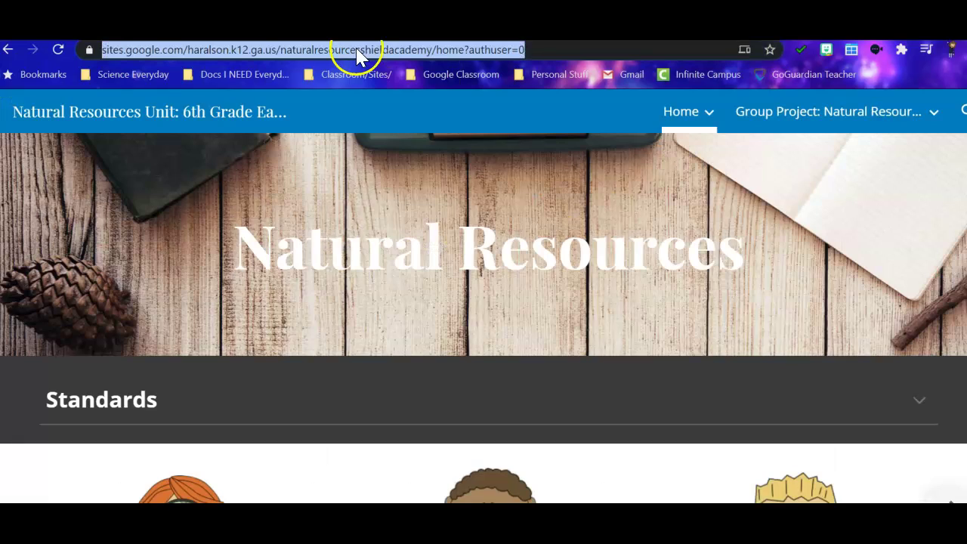
click(355, 34)
key(ctrl+Tab)
Collapse and re-expand the Week 4 Natural Resources Assignments card, reviewing its instructions and attachments.
click(426, 162)
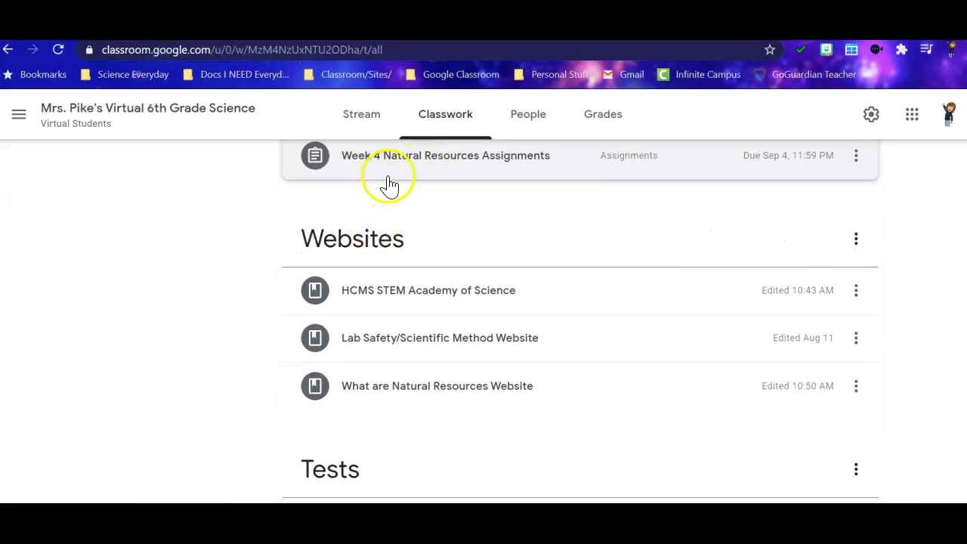
click(390, 168)
scroll(439, 273, down, 3)
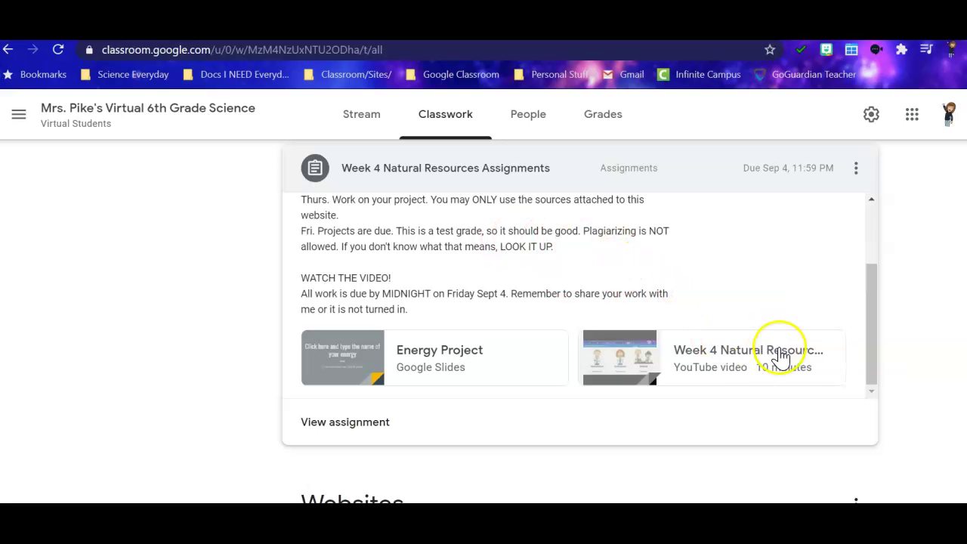
scroll(401, 242, up, 2)
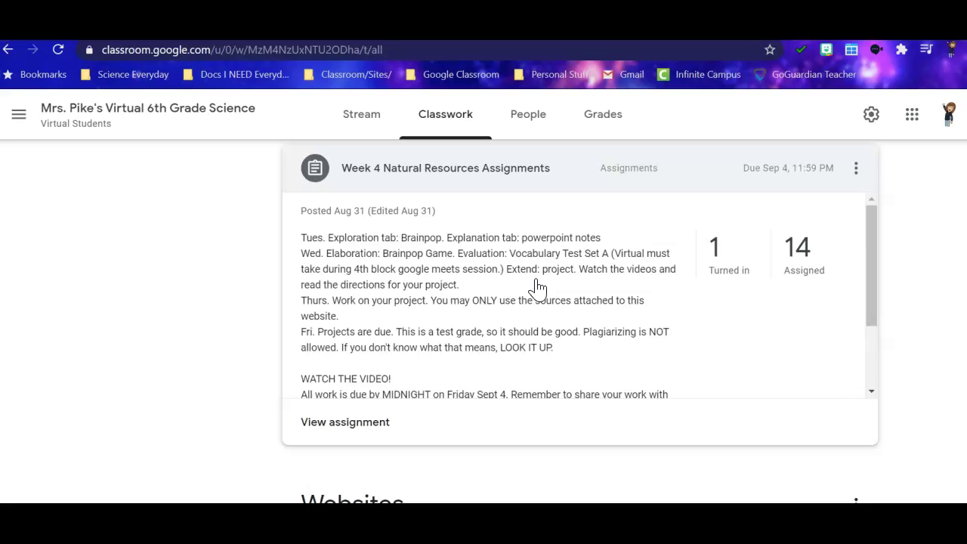
click(495, 284)
click(476, 281)
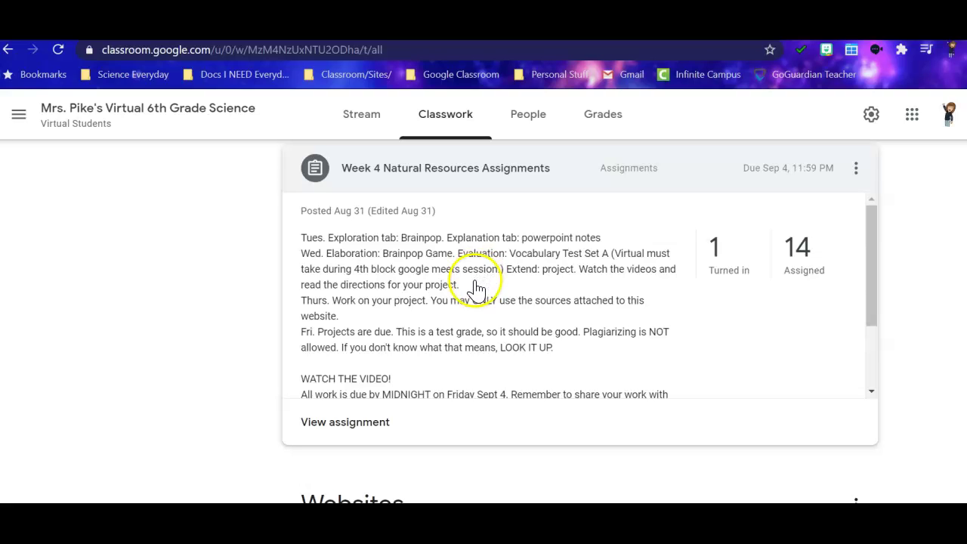